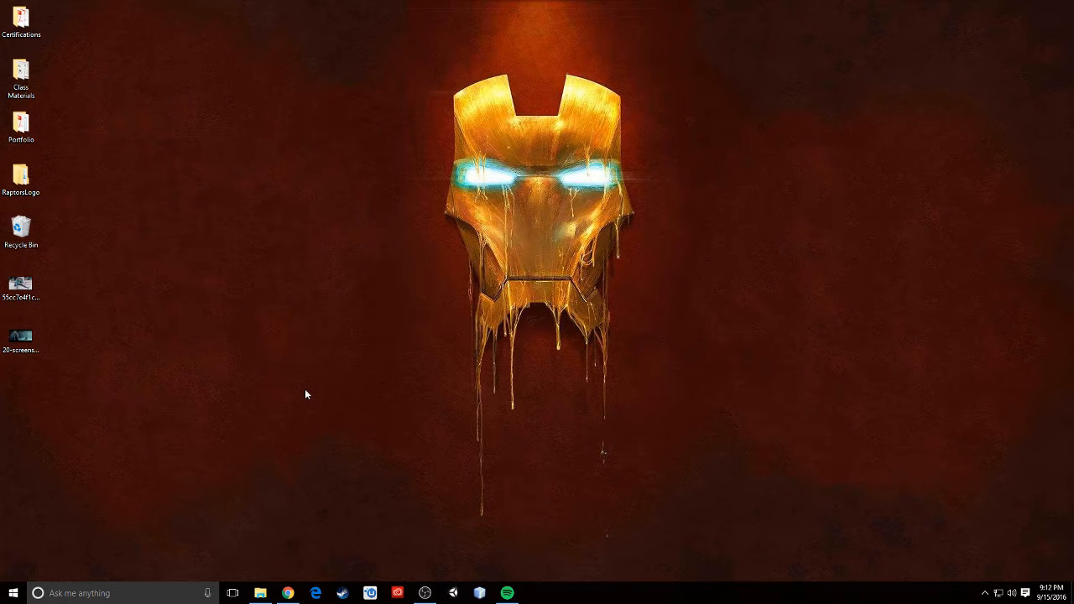
Find GIMP 2 through the desktop search and launch it.
{"action": "left_click", "coordinate": [168, 593]}
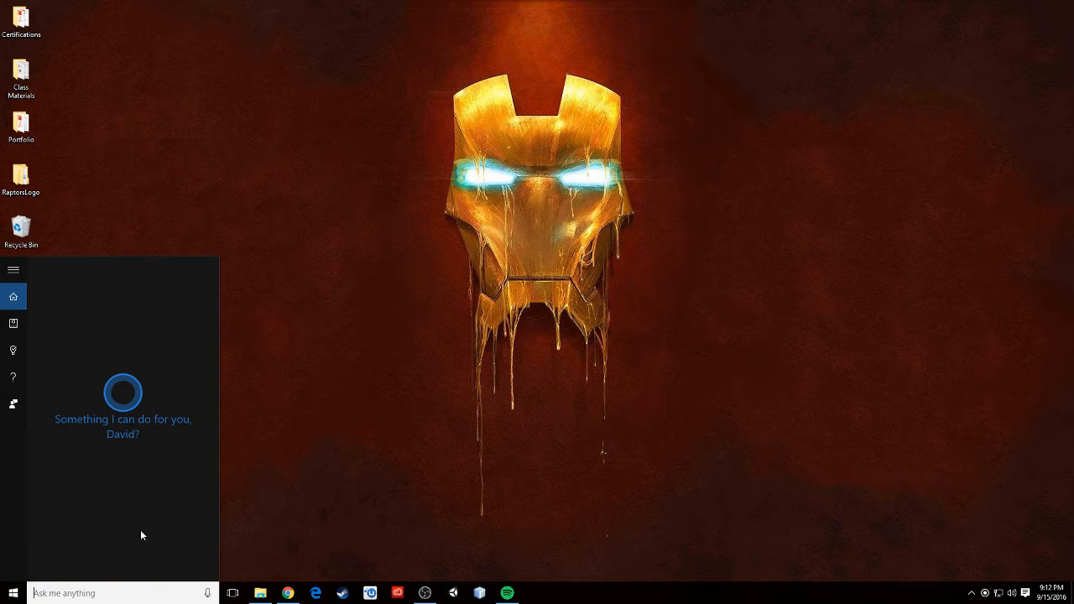
{"action": "type", "text": "gimp"}
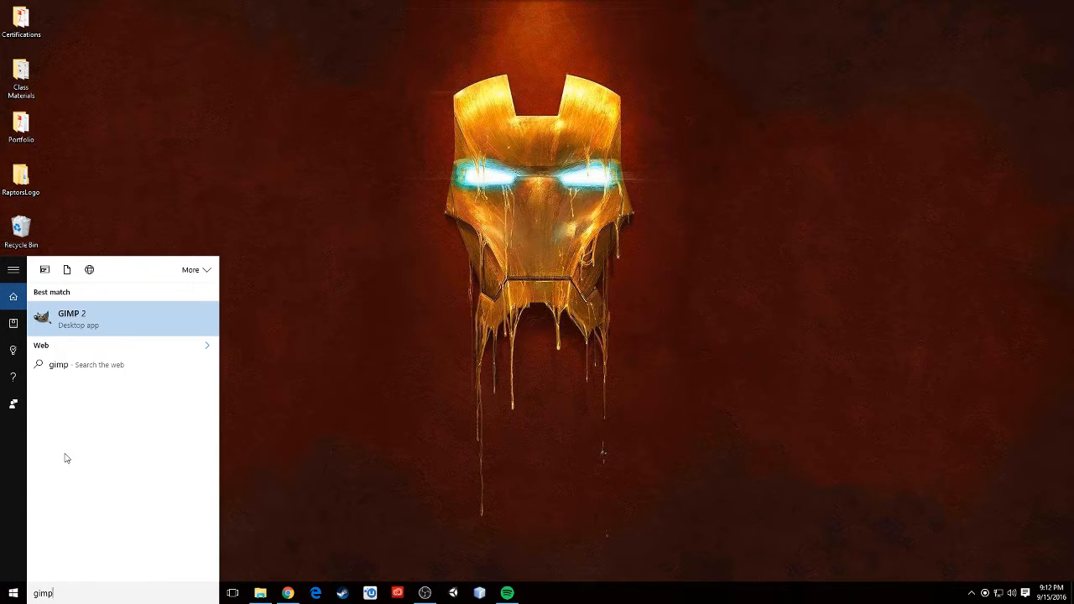
{"action": "left_click", "coordinate": [74, 322]}
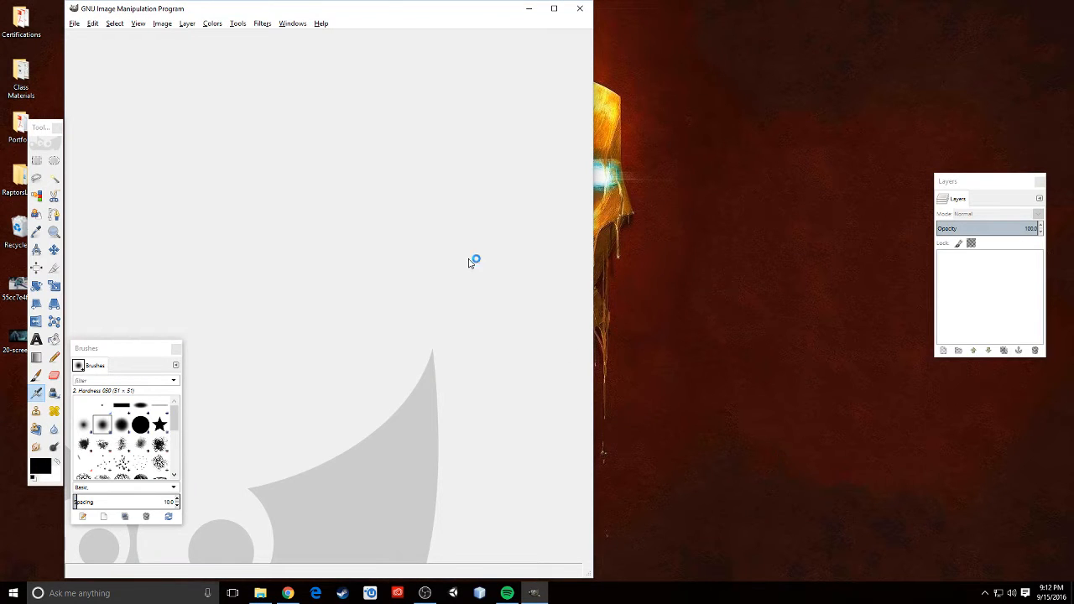
Rearrange the windows so the Toolbox and Brushes sit on one side of the main window and Layers on the other.
{"action": "left_click_drag", "start_coordinate": [384, 14], "coordinate": [551, 17]}
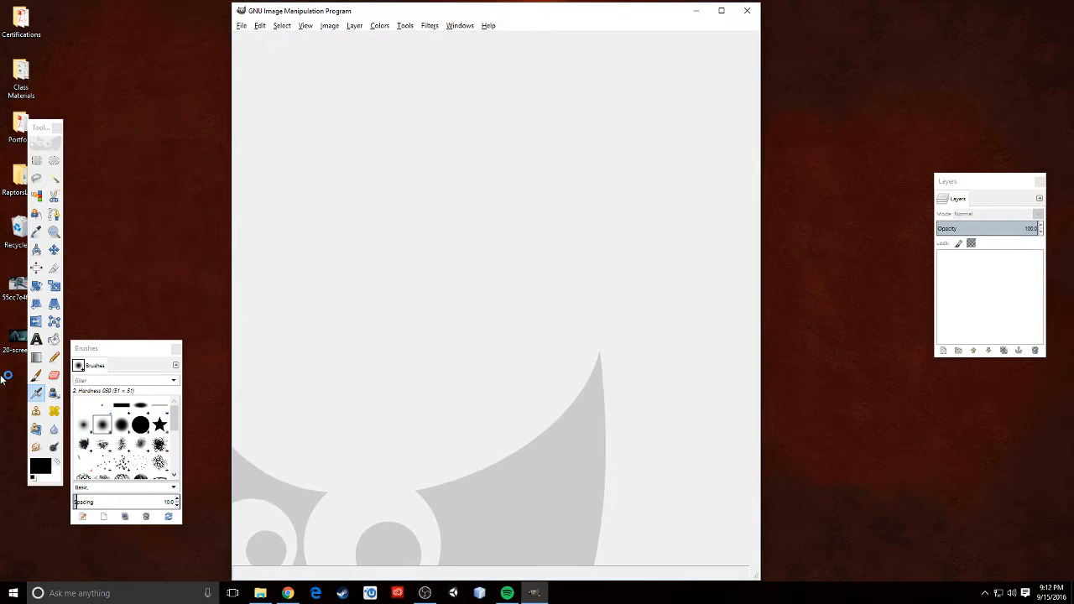
{"action": "left_click_drag", "start_coordinate": [138, 348], "coordinate": [145, 327]}
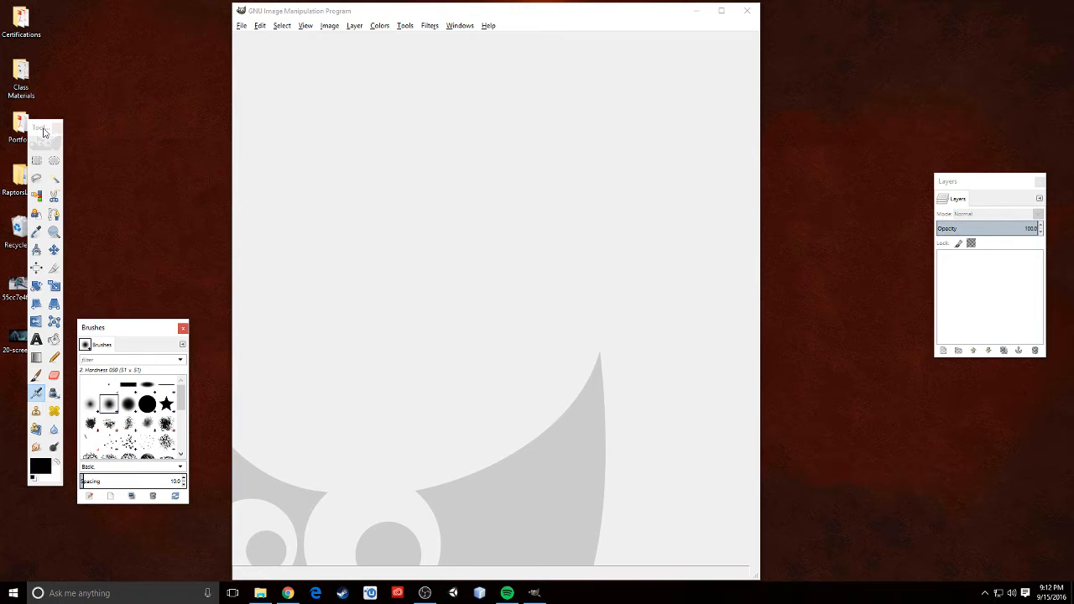
{"action": "left_click_drag", "start_coordinate": [43, 132], "coordinate": [209, 56]}
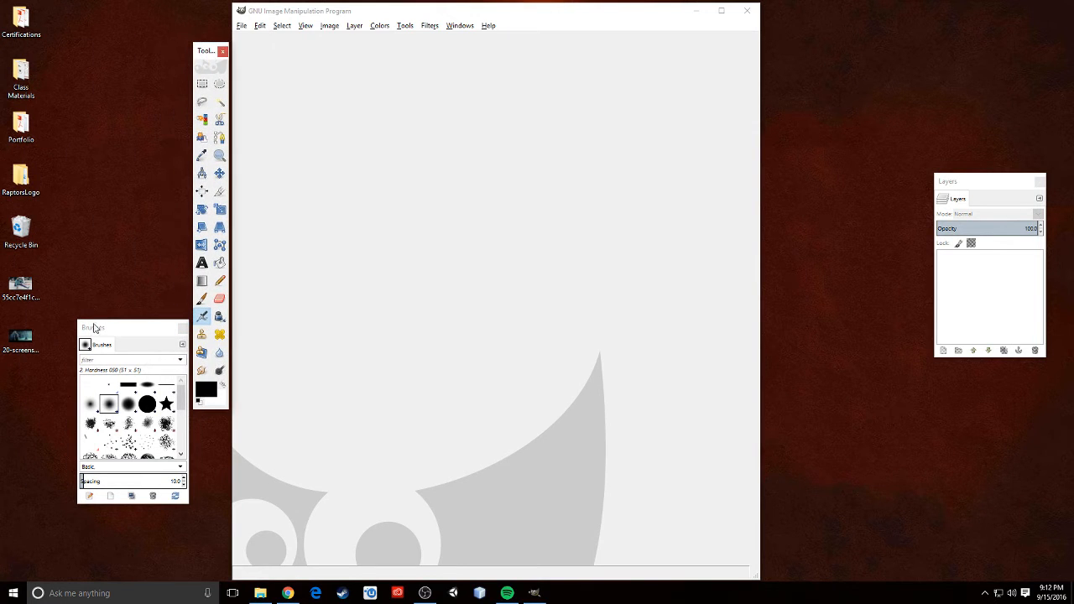
{"action": "left_click_drag", "start_coordinate": [132, 328], "coordinate": [117, 321]}
{"action": "left_click_drag", "start_coordinate": [209, 55], "coordinate": [201, 55]}
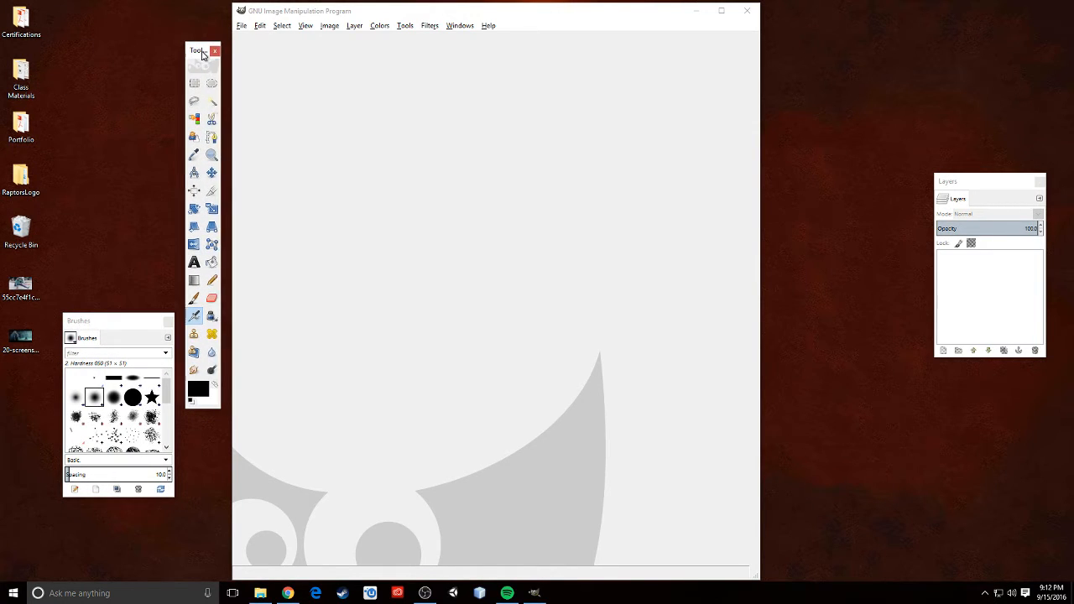
{"action": "left_click_drag", "start_coordinate": [983, 179], "coordinate": [822, 93]}
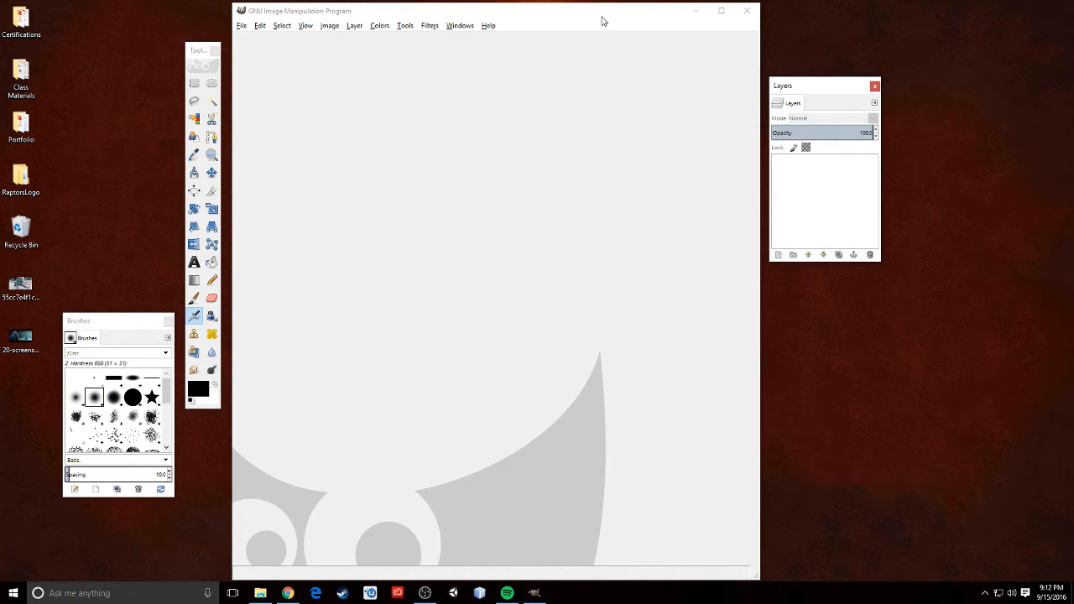
Open 55cc7e4f1cf70.png from the Desktop folder as a layer.
{"action": "left_click", "coordinate": [13, 282]}
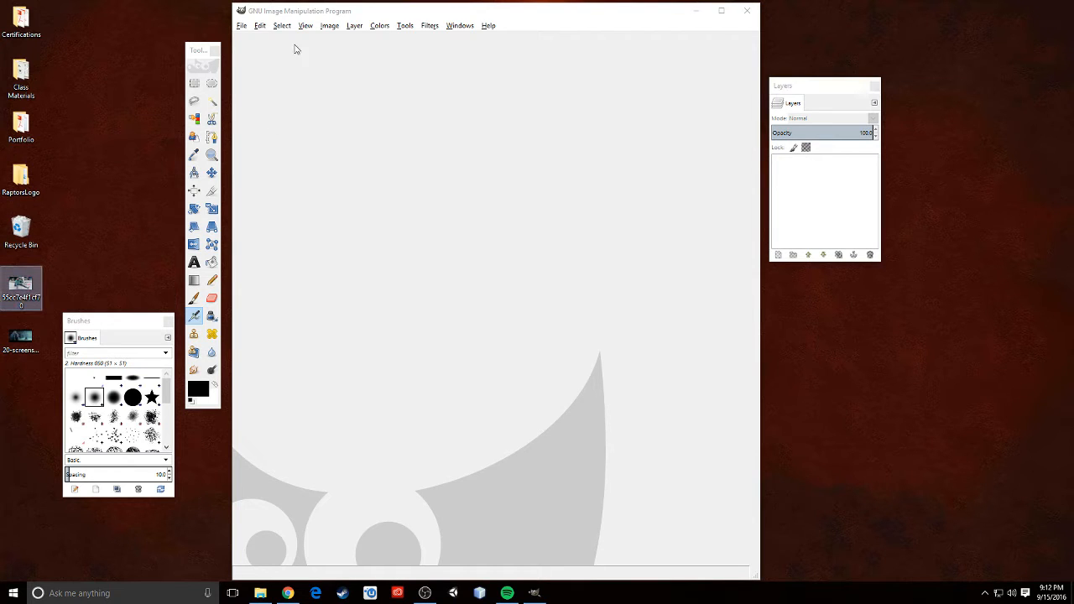
{"action": "left_click", "coordinate": [241, 27]}
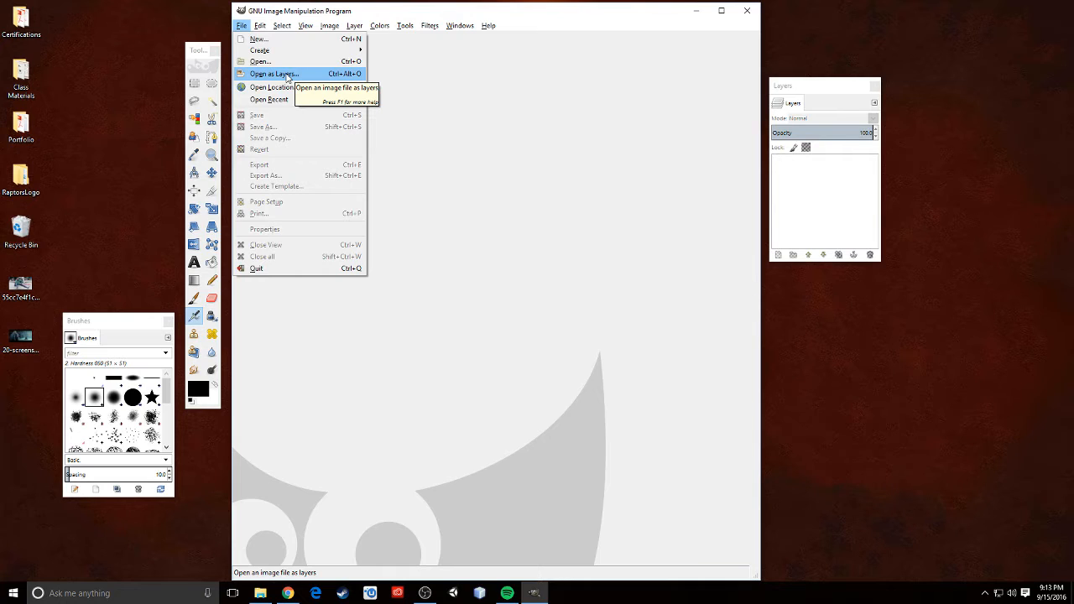
{"action": "left_click", "coordinate": [286, 75]}
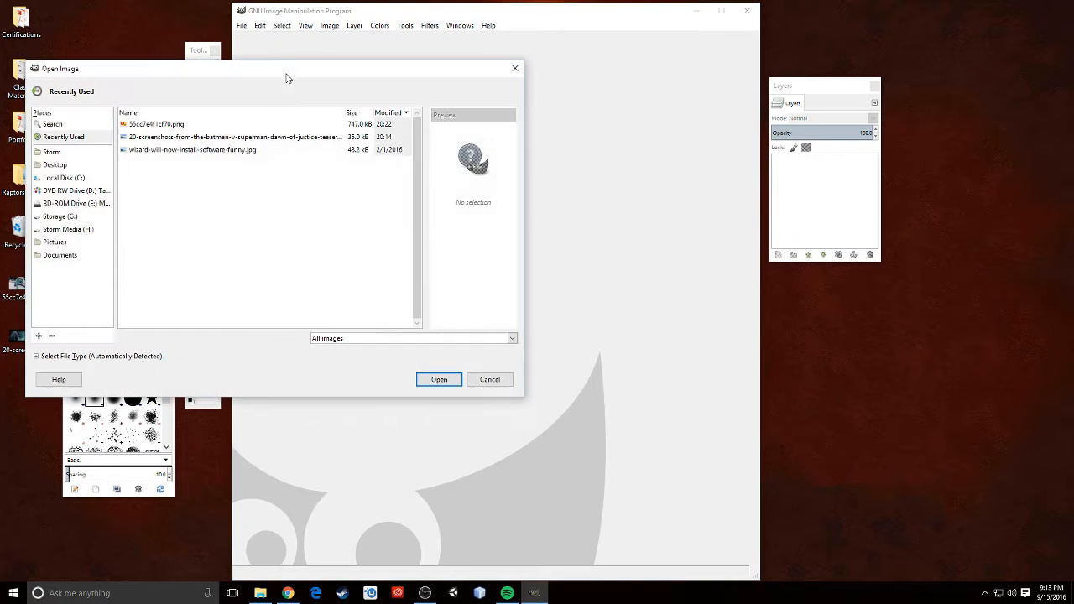
{"action": "left_click_drag", "start_coordinate": [240, 75], "coordinate": [400, 79]}
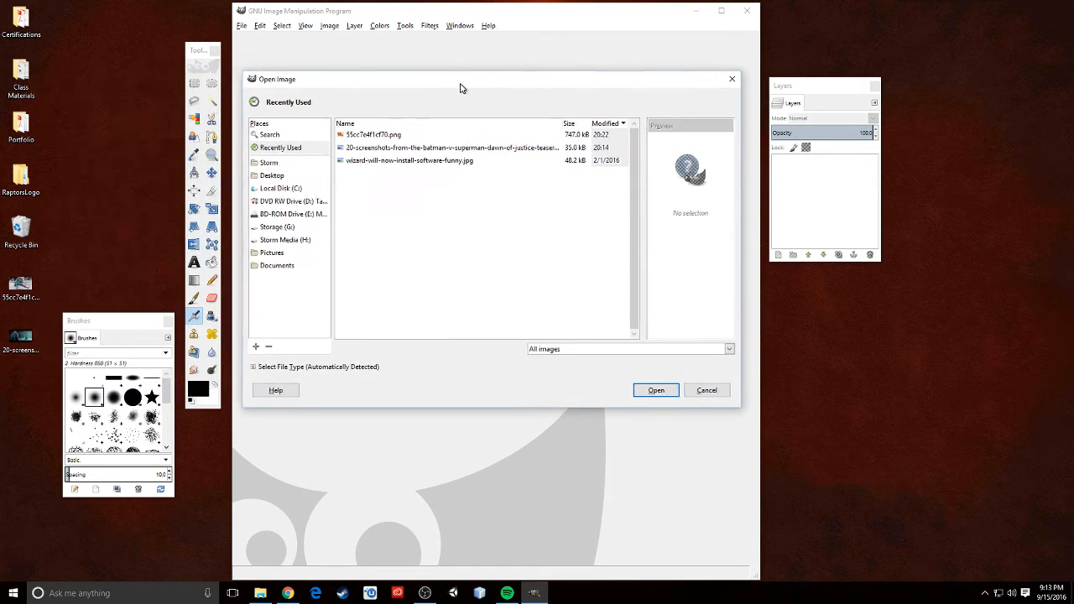
{"action": "left_click", "coordinate": [279, 178]}
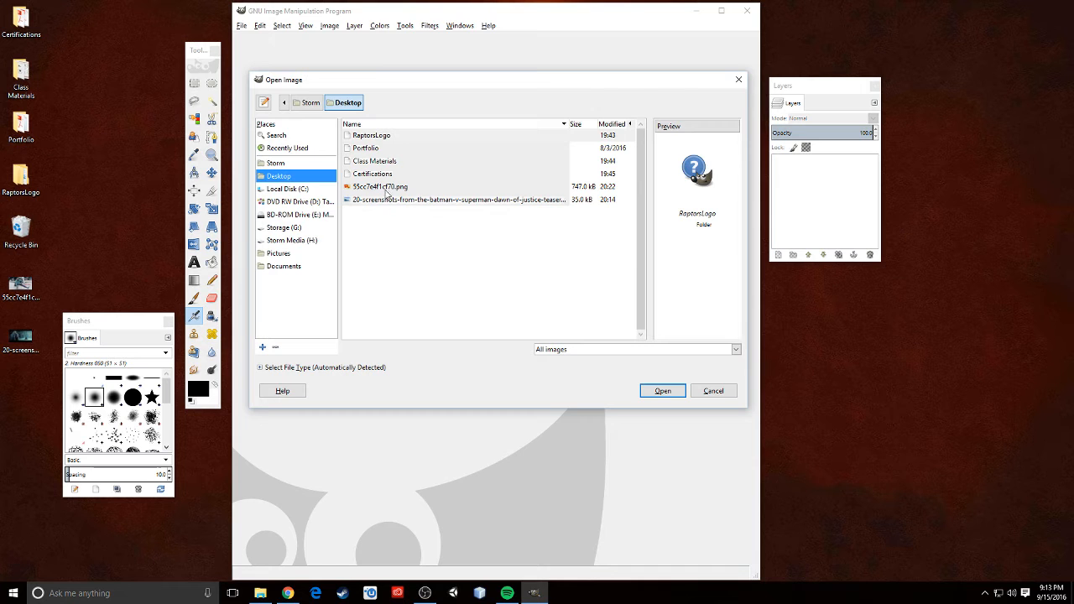
{"action": "left_click", "coordinate": [414, 190]}
{"action": "left_click", "coordinate": [653, 391]}
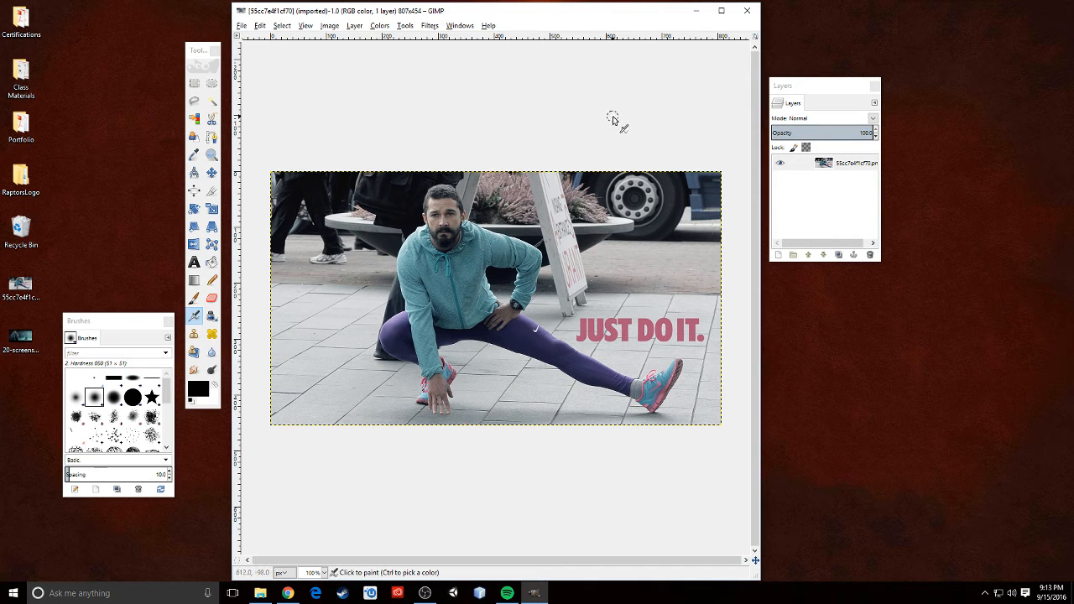
Maximize the image window at 200% zoom and move the Layers, Toolbox and Brushes windows toward the edges of the photo.
{"action": "left_click", "coordinate": [723, 11]}
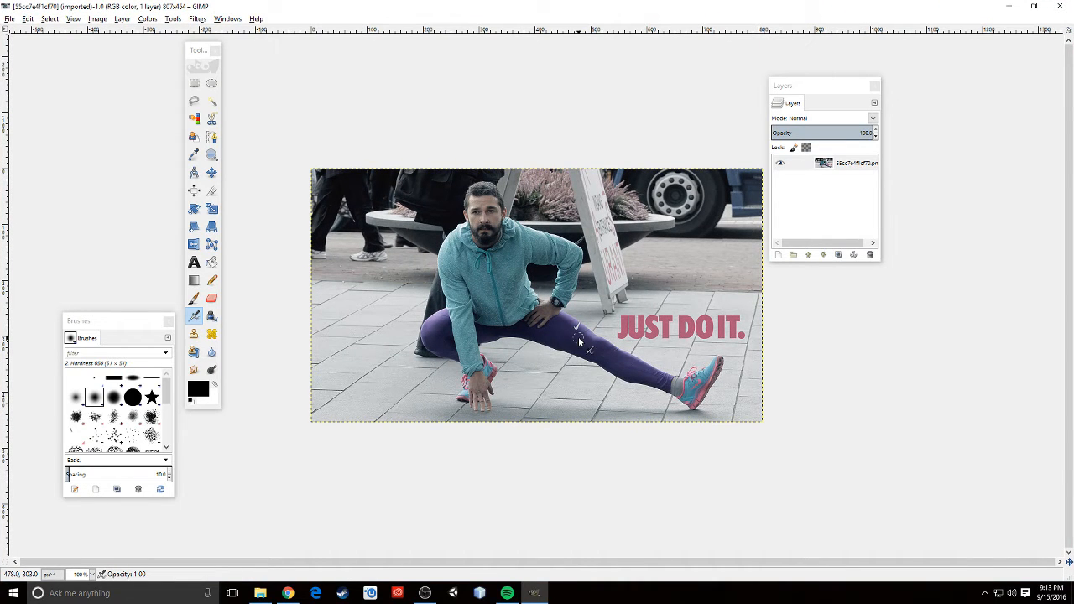
{"action": "key", "text": "2"}
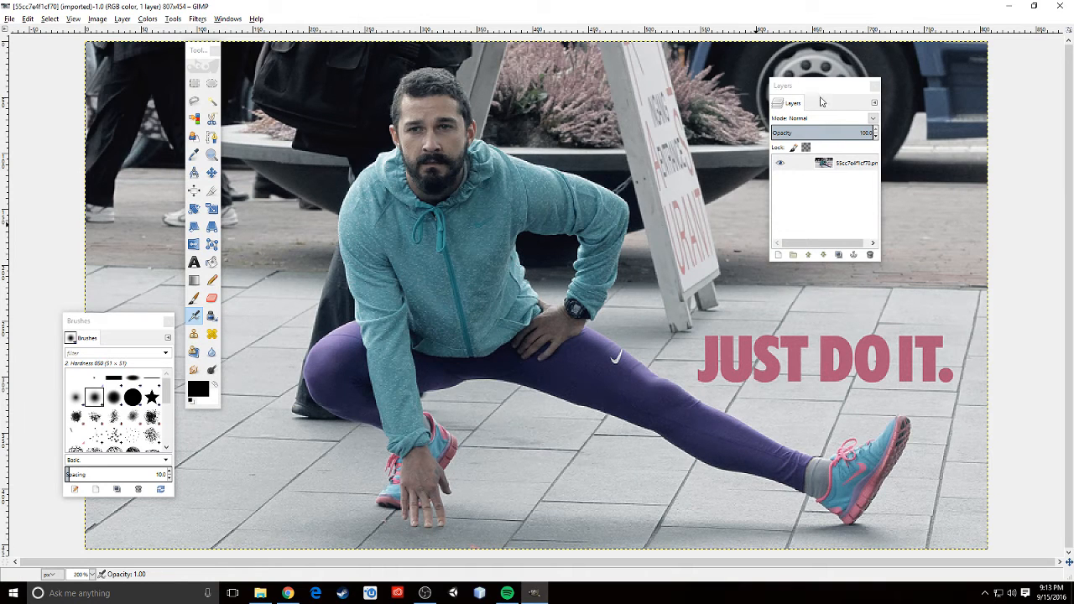
{"action": "left_click_drag", "start_coordinate": [822, 86], "coordinate": [1007, 270]}
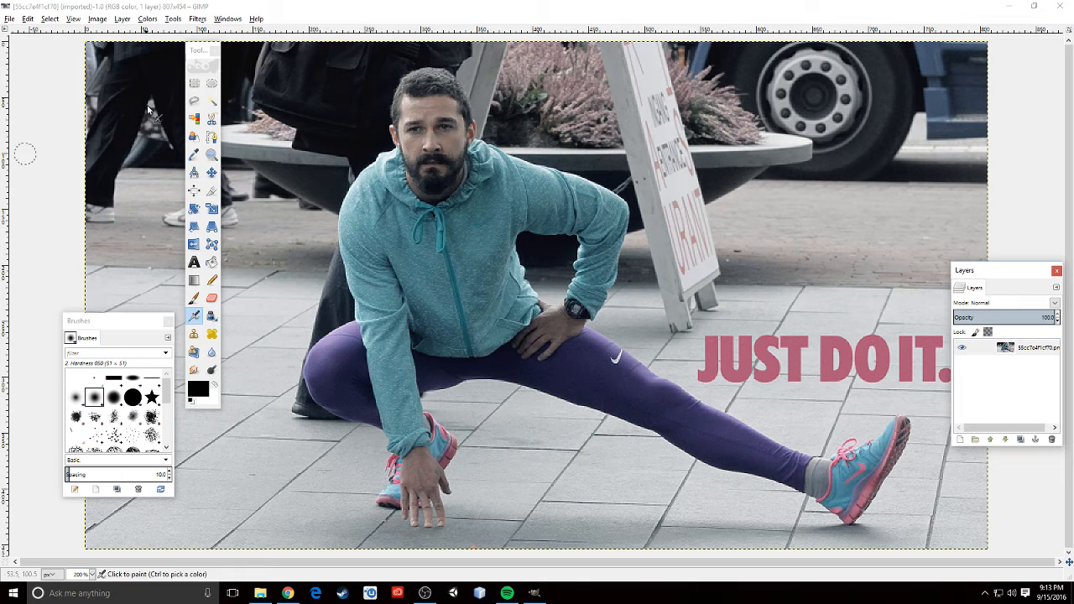
{"action": "left_click_drag", "start_coordinate": [196, 52], "coordinate": [19, 50]}
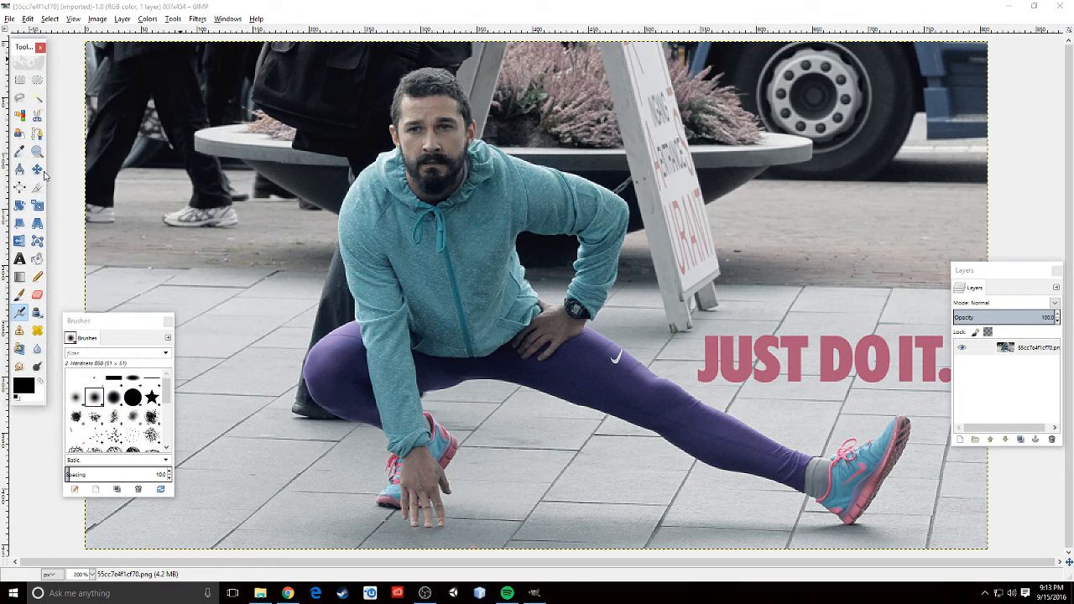
{"action": "left_click_drag", "start_coordinate": [128, 324], "coordinate": [64, 378]}
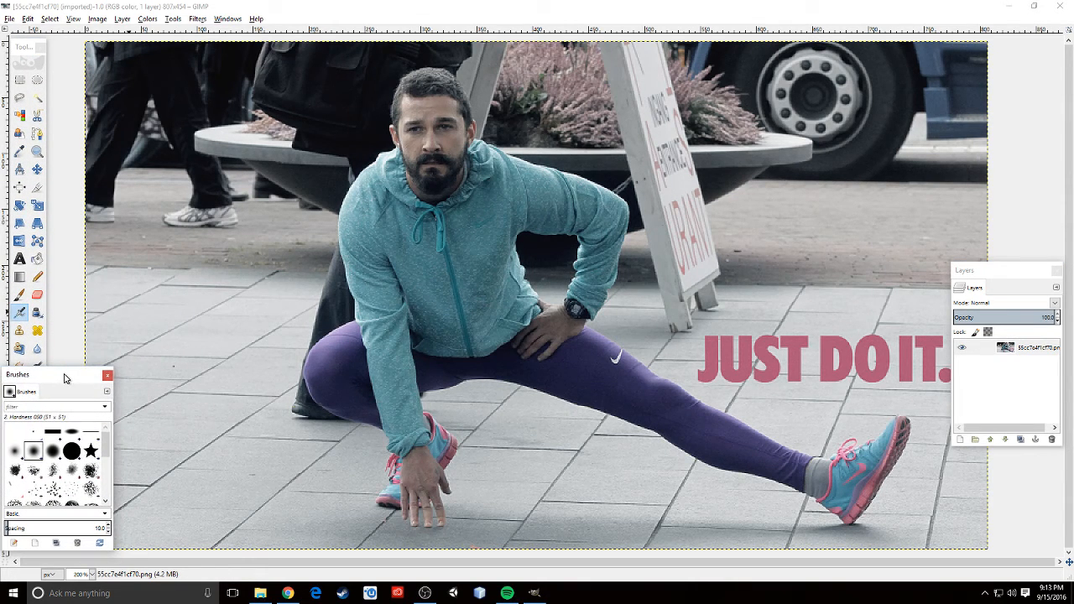
{"action": "left_click_drag", "start_coordinate": [18, 48], "coordinate": [32, 42]}
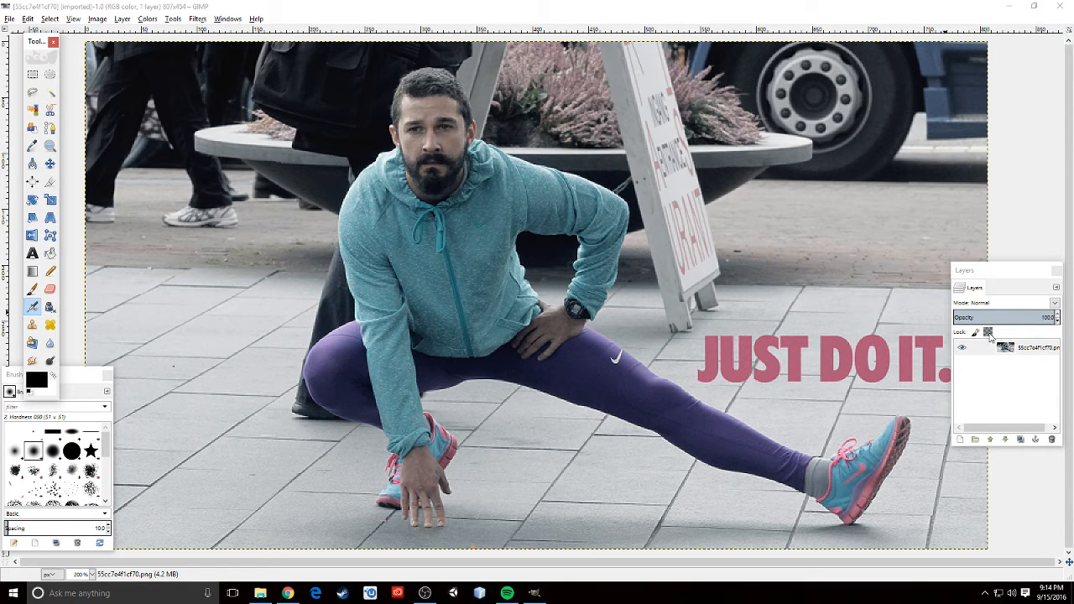
Check the image layer's alpha channel options and delete a rectangular selection over the lower part of the truck wheel.
{"action": "right_click", "coordinate": [1031, 348]}
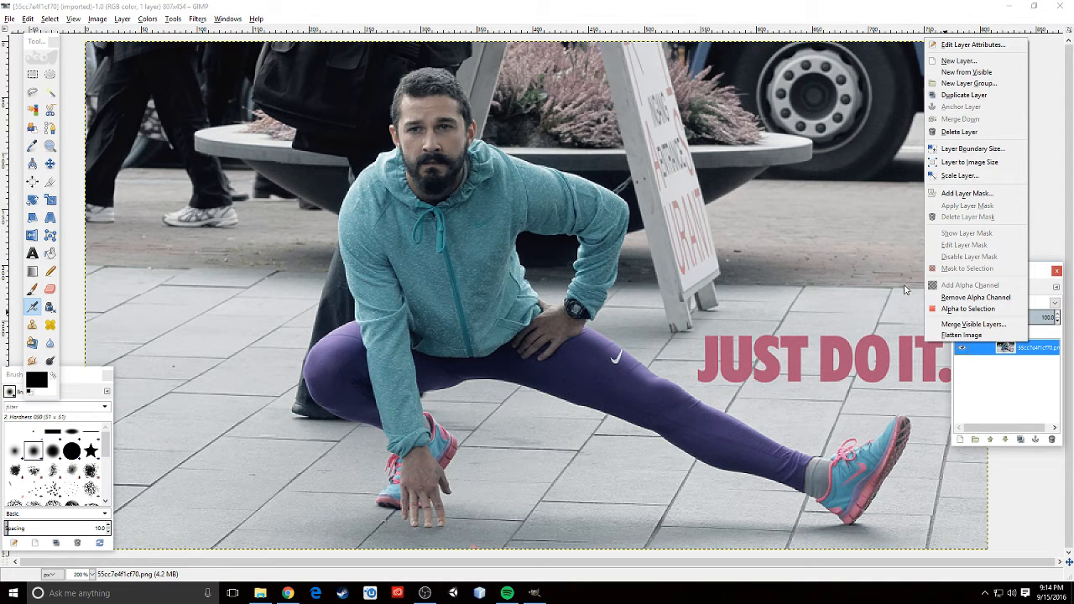
{"action": "left_click", "coordinate": [711, 10]}
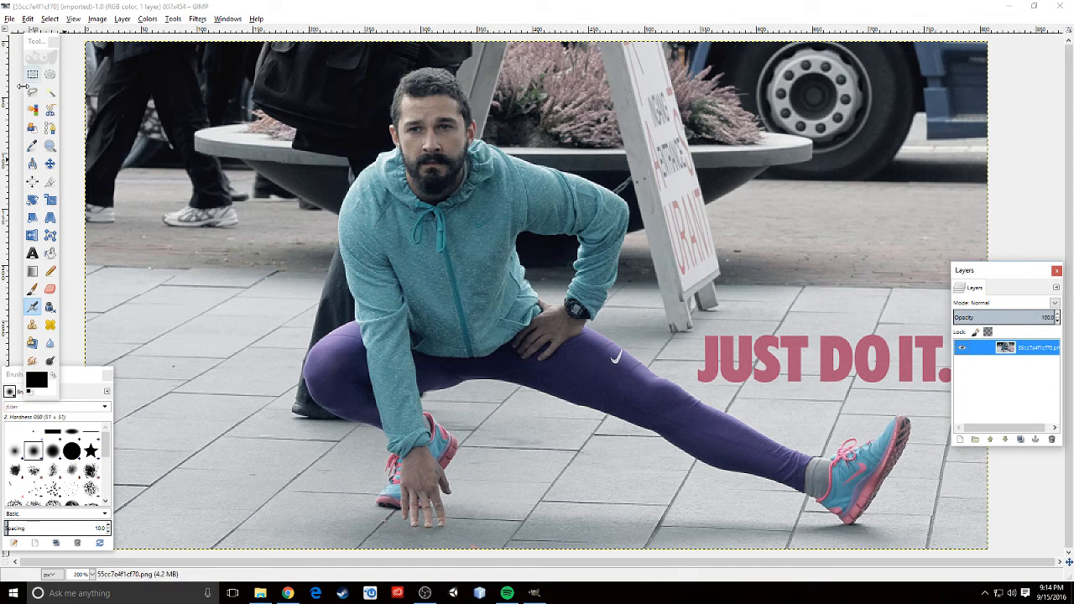
{"action": "left_click", "coordinate": [34, 79]}
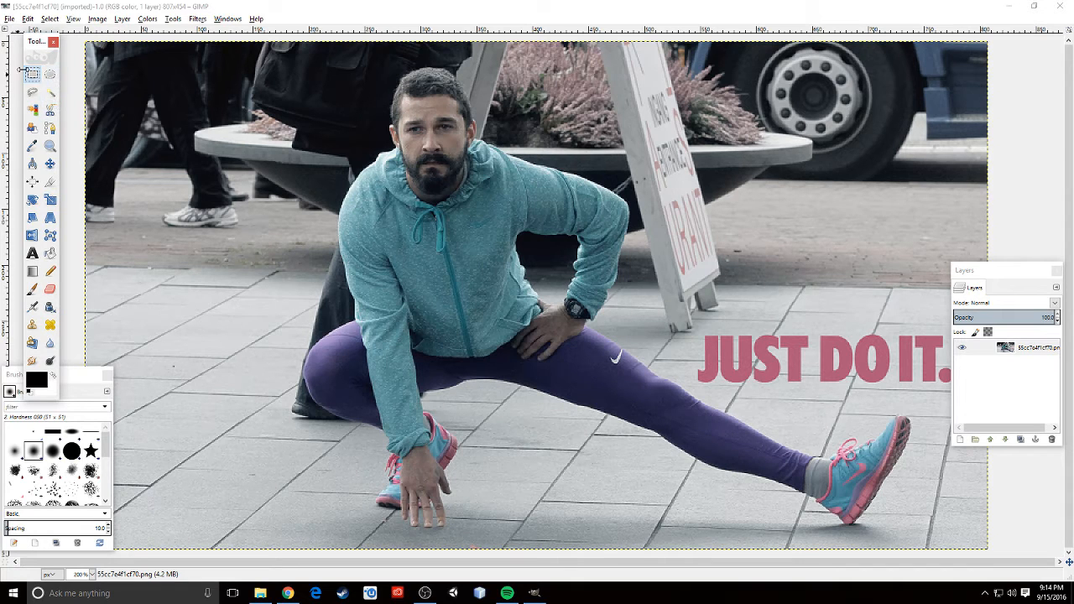
{"action": "left_click_drag", "start_coordinate": [725, 92], "coordinate": [930, 229]}
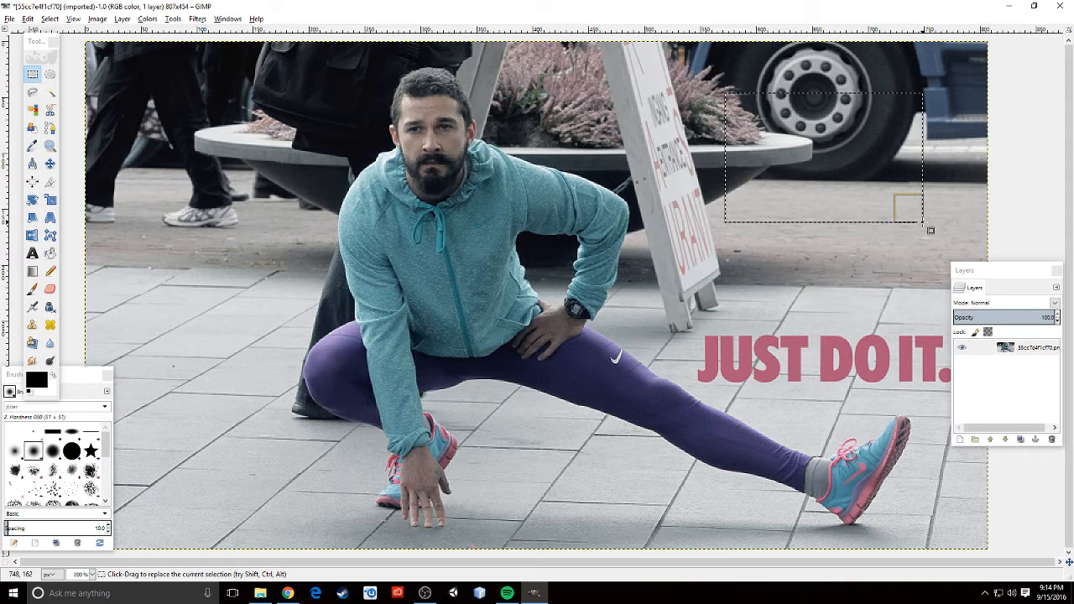
{"action": "key", "text": "Delete"}
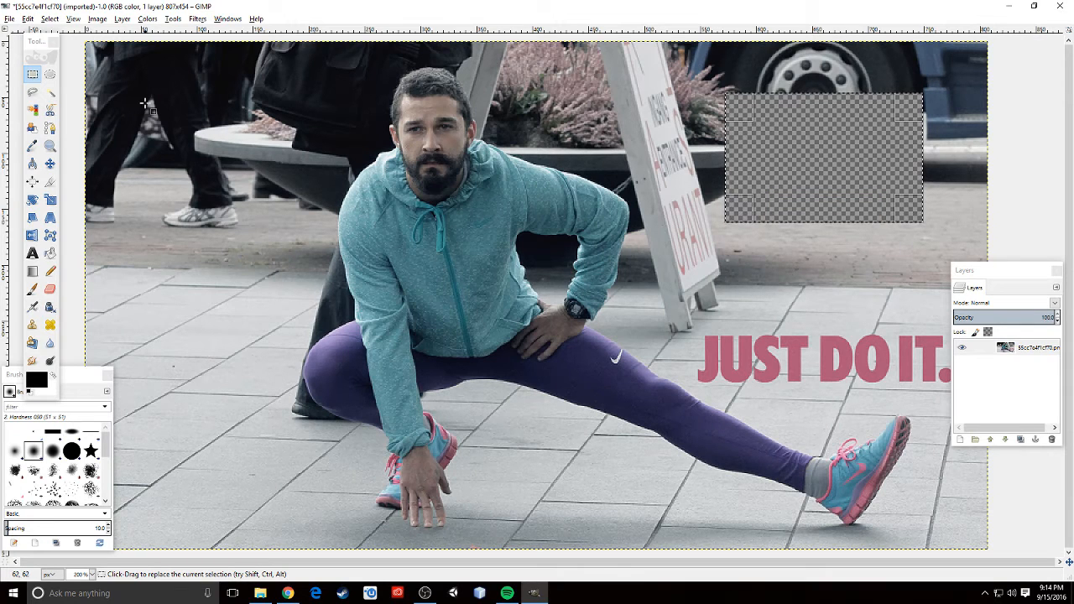
Draw an elliptical selection over the dark-clothed pedestrians in the photo's upper left and delete its contents.
{"action": "left_click", "coordinate": [50, 74]}
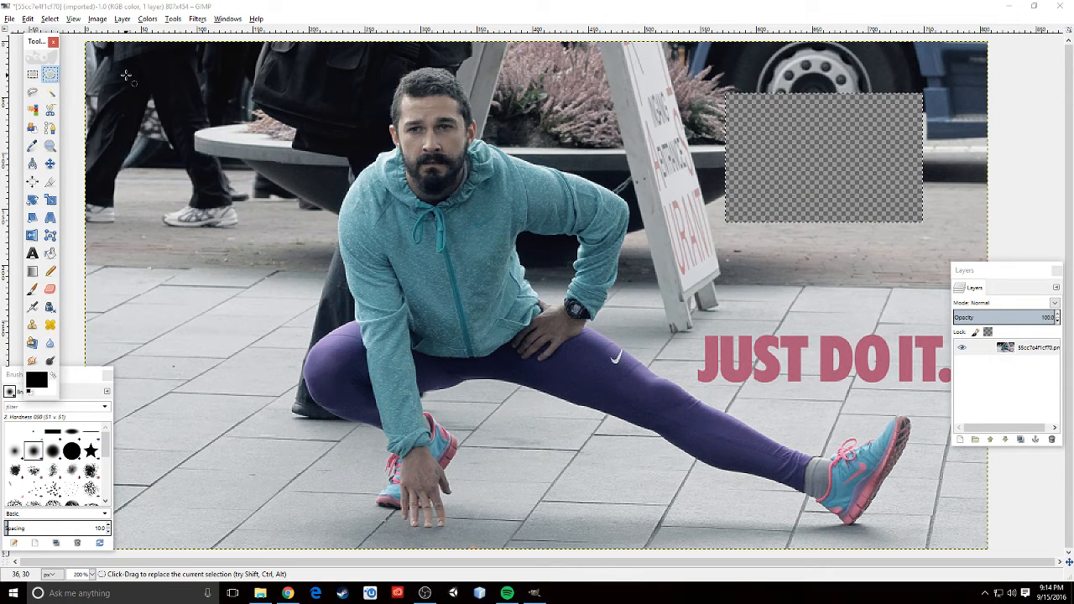
{"action": "left_click_drag", "start_coordinate": [126, 76], "coordinate": [318, 182]}
{"action": "key", "text": "Delete"}
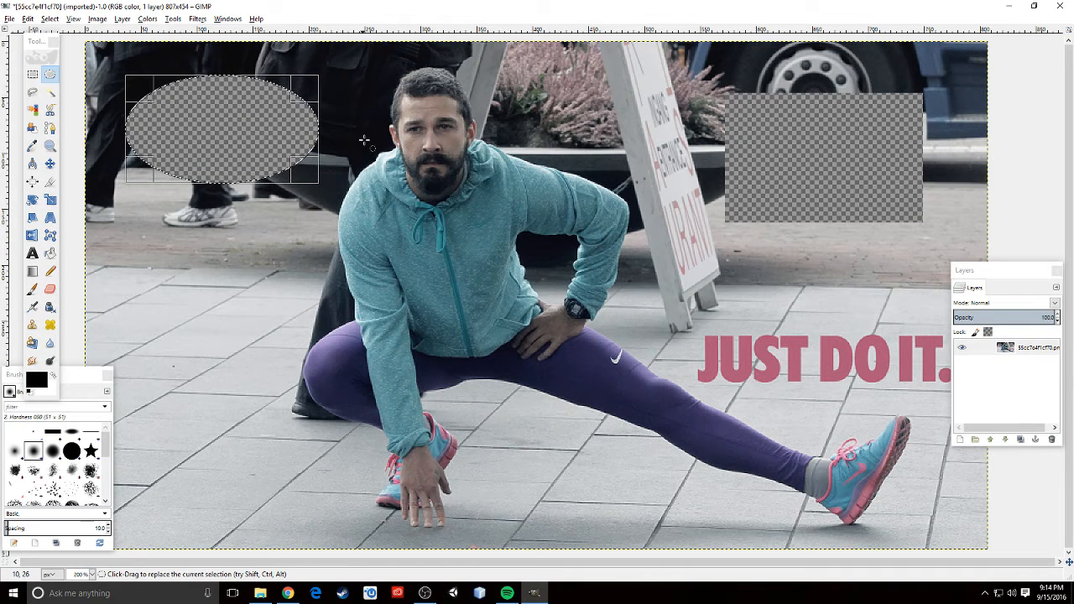
Use Fuzzy Select to pick the dark trouser area behind the man's bent knee and delete it.
{"action": "left_click", "coordinate": [33, 92]}
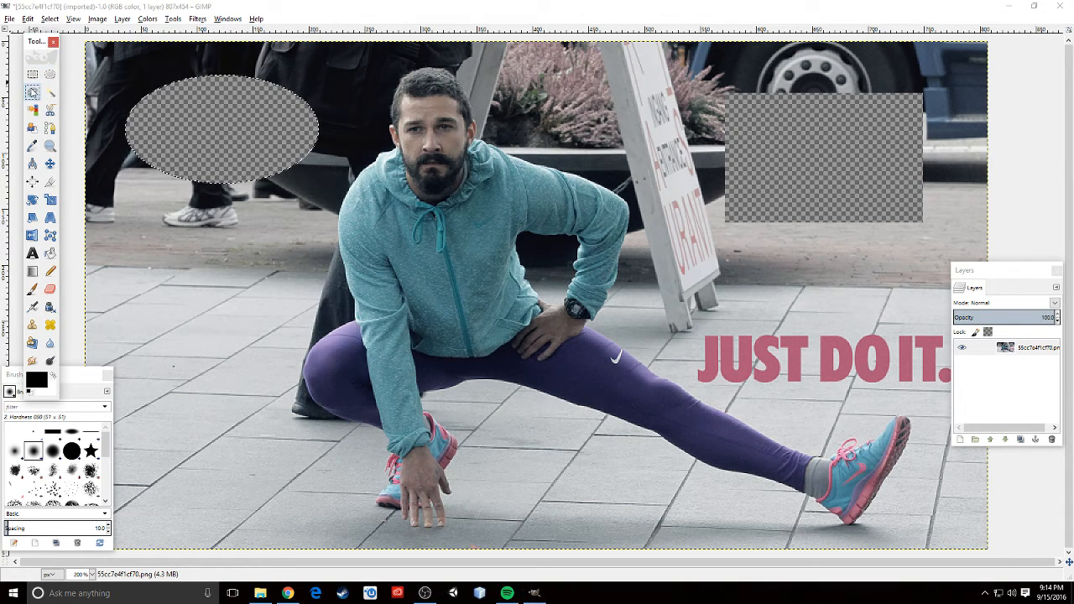
{"action": "left_click", "coordinate": [50, 95]}
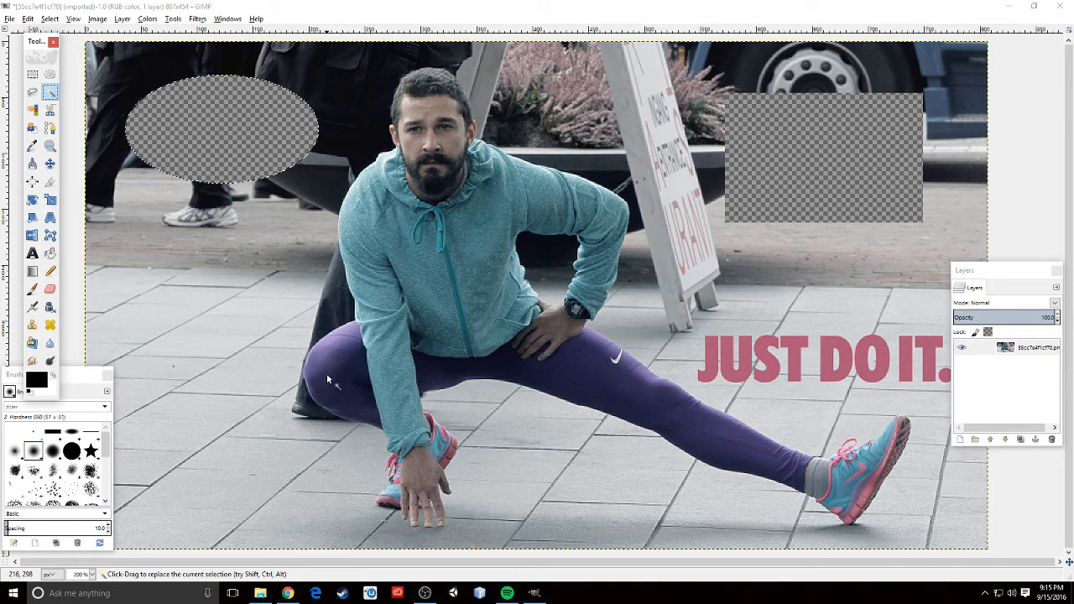
{"action": "left_click", "coordinate": [341, 300]}
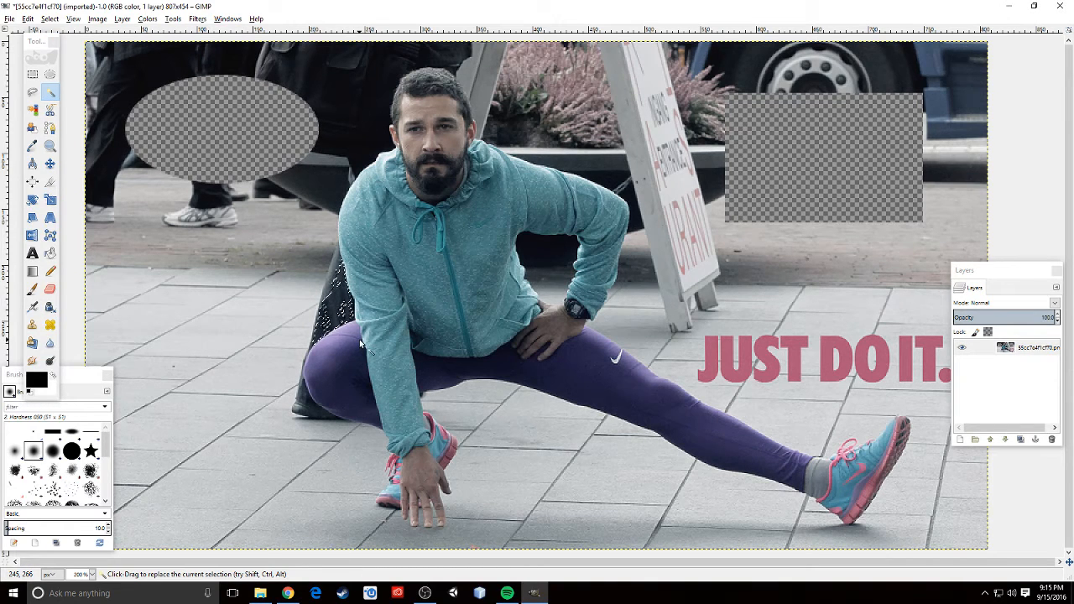
{"action": "key", "text": "Delete"}
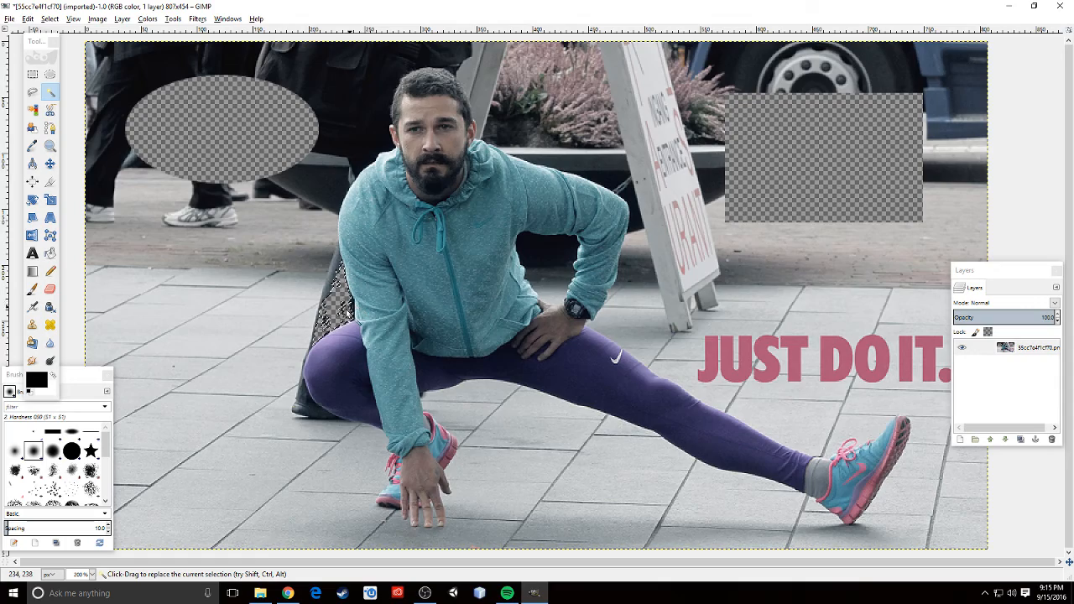
Remove more of the leftover dark pixels along the outer edge of the cleared trouser area with Fuzzy Select.
{"action": "scroll", "coordinate": [347, 308], "scroll_direction": "up", "scroll_amount": 6}
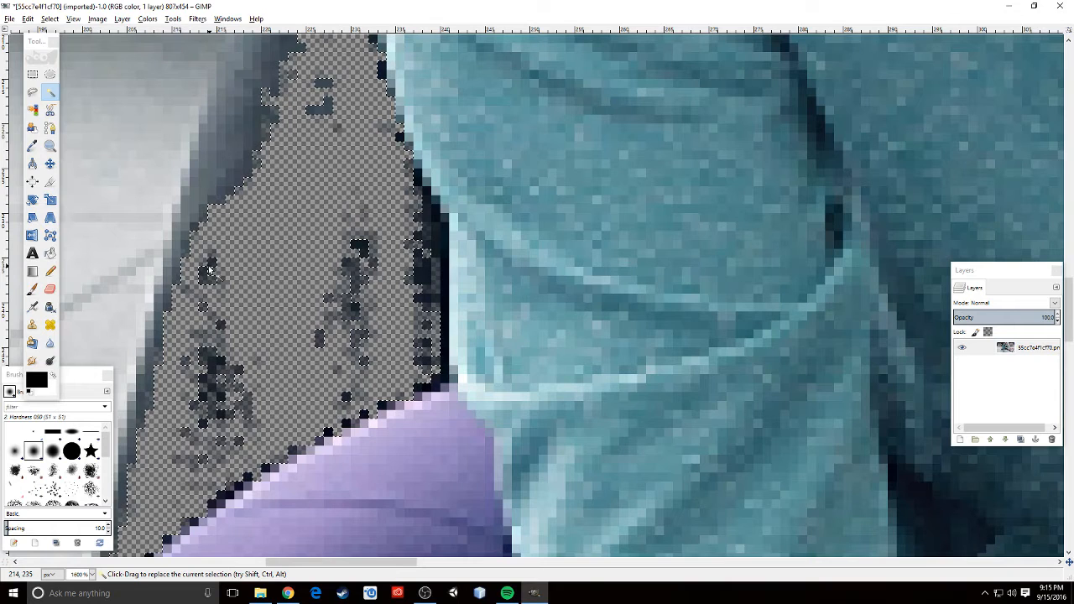
{"action": "left_click_drag", "start_coordinate": [209, 270], "coordinate": [210, 301]}
{"action": "left_click_drag", "start_coordinate": [229, 174], "coordinate": [192, 202]}
{"action": "scroll", "coordinate": [346, 236], "scroll_direction": "down", "scroll_amount": 8}
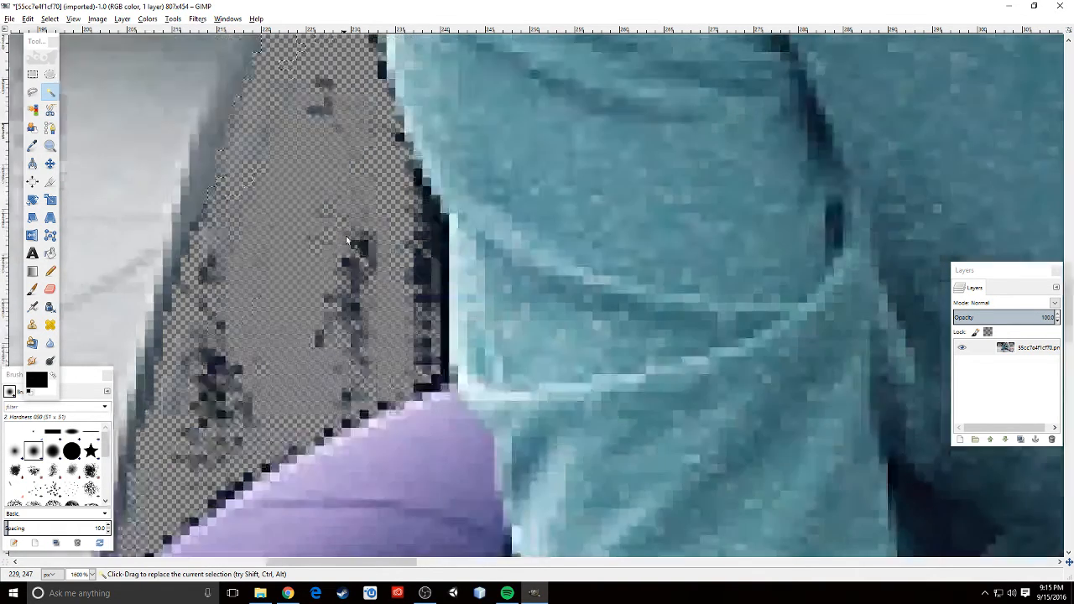
{"action": "scroll", "coordinate": [345, 236], "scroll_direction": "down", "scroll_amount": 2}
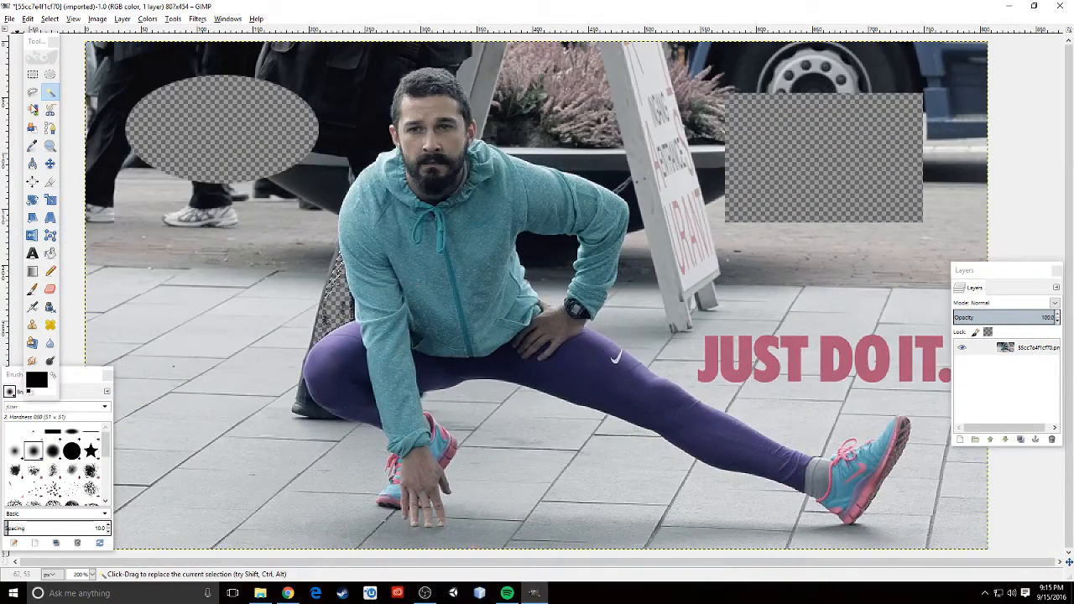
Use Free Select to outline the background beyond the man's bent arm and outstretched leg, including most of the JUST DO IT text, and delete it.
{"action": "left_click", "coordinate": [31, 93]}
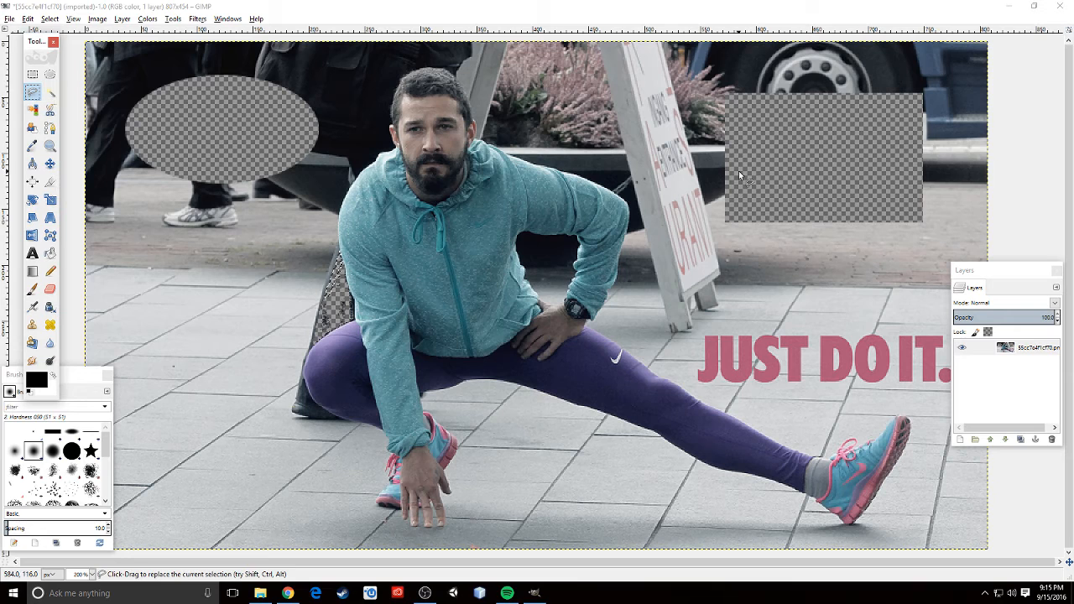
{"action": "left_click", "coordinate": [461, 43]}
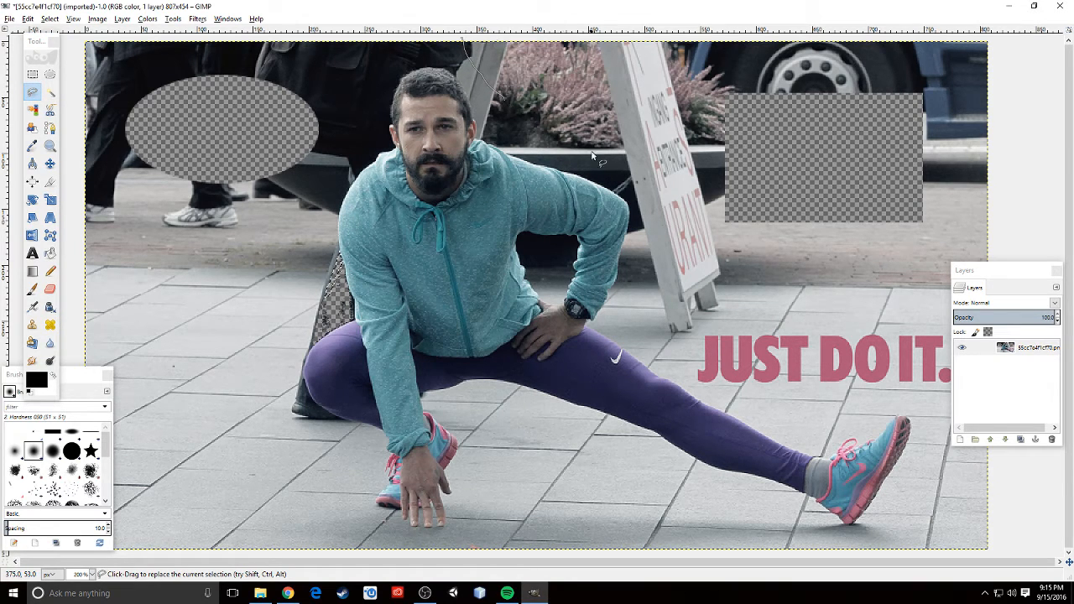
{"action": "mouse_move", "coordinate": [713, 364]}
{"action": "left_mouse_down"}
{"action": "mouse_move", "coordinate": [788, 405]}
{"action": "mouse_move", "coordinate": [896, 399]}
{"action": "left_mouse_up"}
{"action": "mouse_move", "coordinate": [937, 459]}
{"action": "left_mouse_down"}
{"action": "mouse_move", "coordinate": [930, 537]}
{"action": "mouse_move", "coordinate": [970, 558]}
{"action": "mouse_move", "coordinate": [1007, 560]}
{"action": "mouse_move", "coordinate": [1029, 352]}
{"action": "mouse_move", "coordinate": [1029, 176]}
{"action": "mouse_move", "coordinate": [995, 43]}
{"action": "mouse_move", "coordinate": [969, 31]}
{"action": "mouse_move", "coordinate": [734, 11]}
{"action": "mouse_move", "coordinate": [567, 10]}
{"action": "mouse_move", "coordinate": [464, 39]}
{"action": "left_mouse_up"}
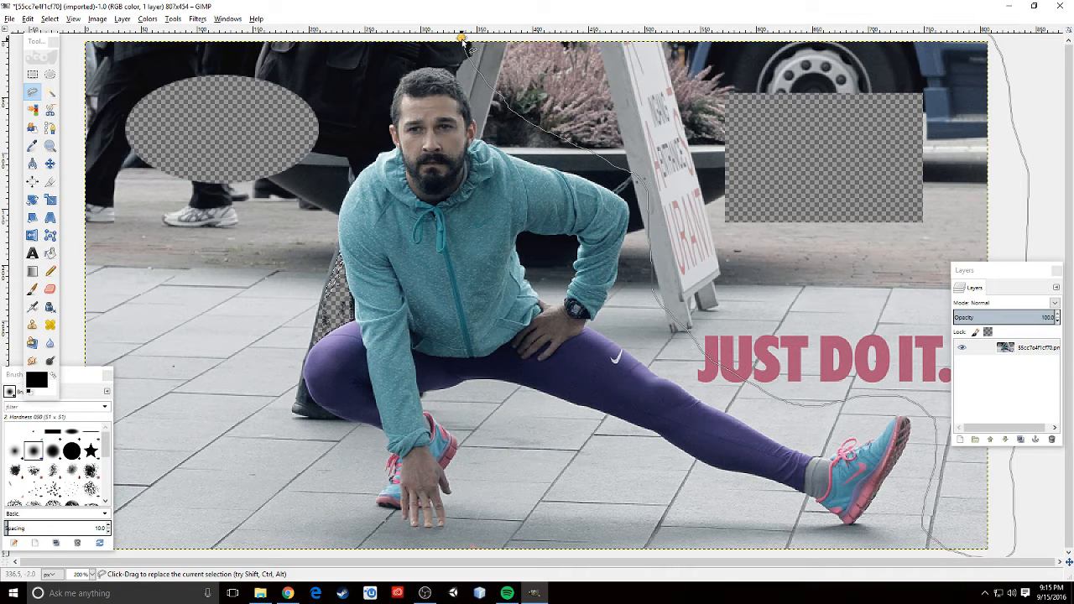
{"action": "key", "text": "Return"}
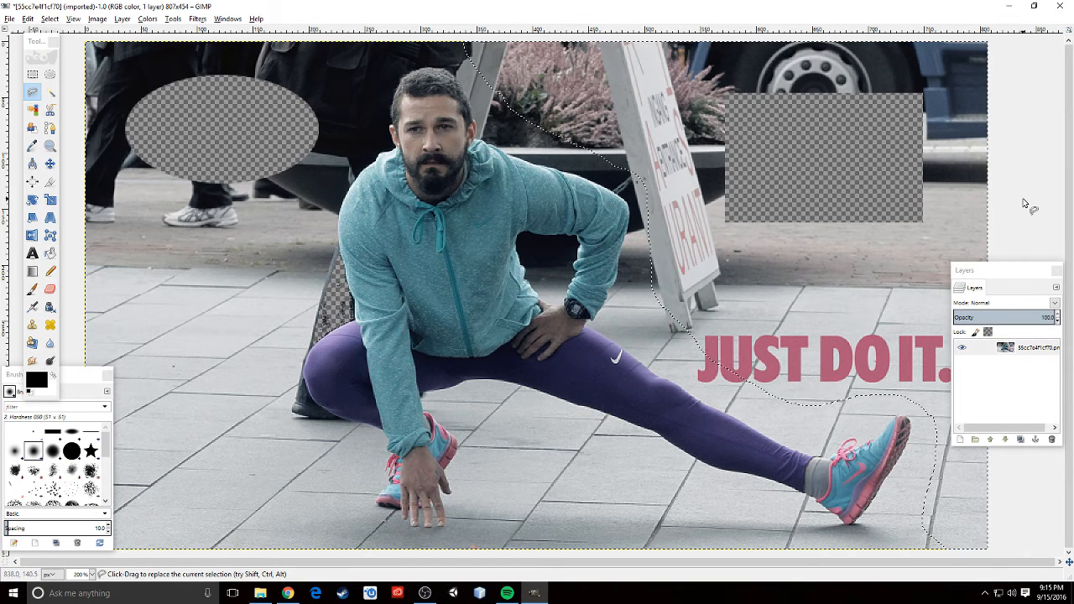
{"action": "key", "text": "Delete"}
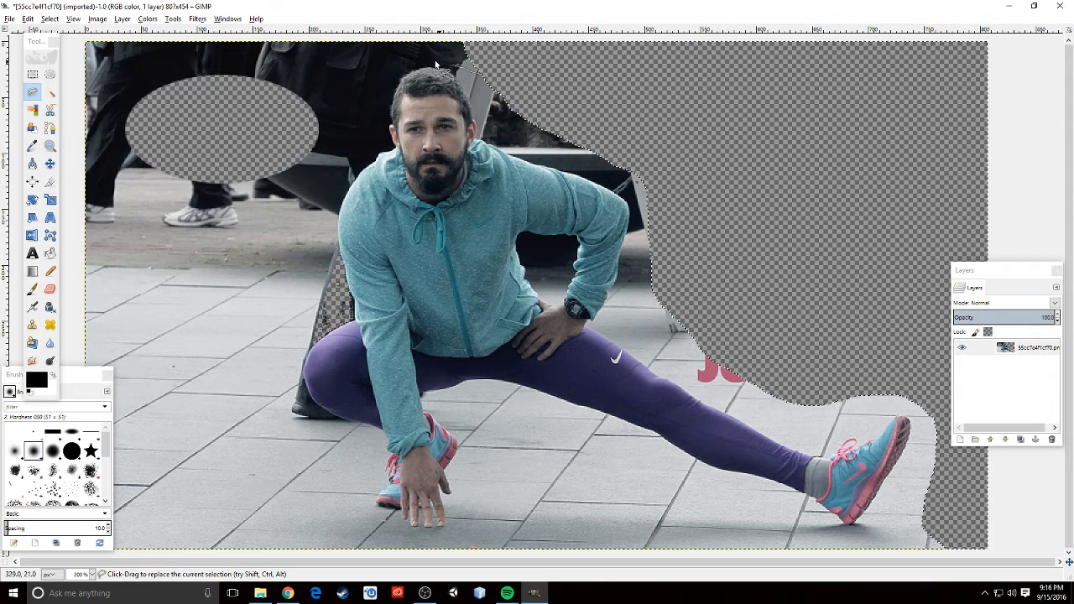
Free-select the background with the pedestrians and pavement on the bent-knee side of the man and delete it.
{"action": "mouse_move", "coordinate": [371, 63]}
{"action": "left_mouse_down"}
{"action": "mouse_move", "coordinate": [375, 123]}
{"action": "mouse_move", "coordinate": [336, 162]}
{"action": "left_mouse_up"}
{"action": "mouse_move", "coordinate": [306, 248]}
{"action": "left_mouse_down"}
{"action": "mouse_move", "coordinate": [279, 387]}
{"action": "mouse_move", "coordinate": [305, 428]}
{"action": "left_mouse_up"}
{"action": "mouse_move", "coordinate": [353, 476]}
{"action": "left_mouse_down"}
{"action": "mouse_move", "coordinate": [369, 533]}
{"action": "mouse_move", "coordinate": [359, 554]}
{"action": "mouse_move", "coordinate": [158, 509]}
{"action": "left_mouse_up"}
{"action": "mouse_move", "coordinate": [71, 300]}
{"action": "left_mouse_down"}
{"action": "mouse_move", "coordinate": [72, 105]}
{"action": "mouse_move", "coordinate": [104, 3]}
{"action": "mouse_move", "coordinate": [456, 34]}
{"action": "mouse_move", "coordinate": [491, 48]}
{"action": "mouse_move", "coordinate": [480, 72]}
{"action": "left_mouse_up"}
{"action": "key", "text": "Return"}
{"action": "key", "text": "Delete"}
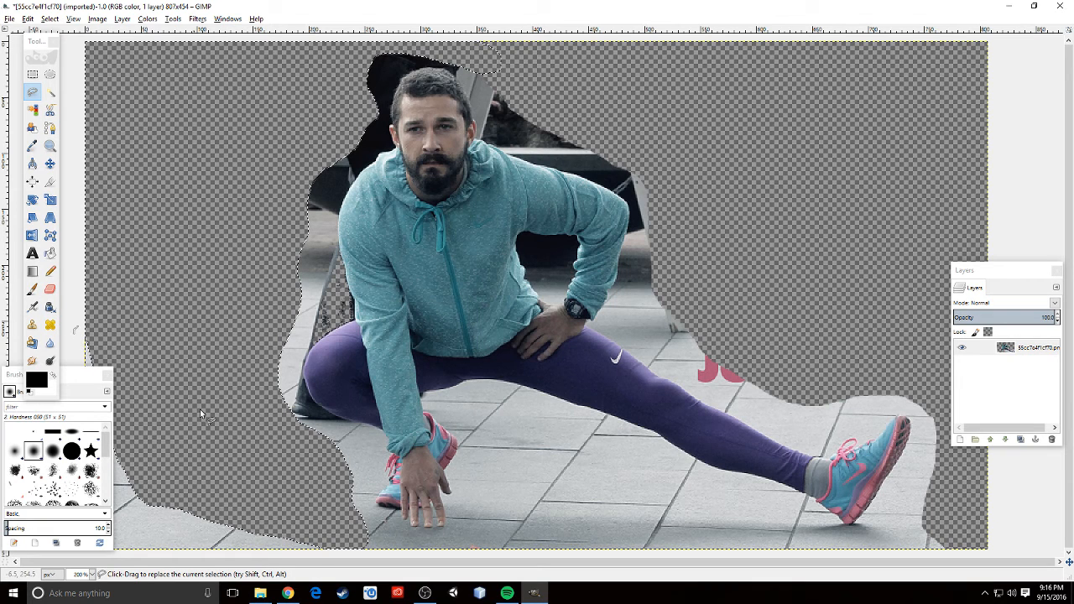
Outline the leftover pavement strip in the photo's lower-left corner with Free Select and delete it.
{"action": "mouse_move", "coordinate": [309, 500]}
{"action": "left_mouse_down"}
{"action": "mouse_move", "coordinate": [380, 557]}
{"action": "mouse_move", "coordinate": [83, 553]}
{"action": "mouse_move", "coordinate": [59, 366]}
{"action": "mouse_move", "coordinate": [72, 332]}
{"action": "left_mouse_up"}
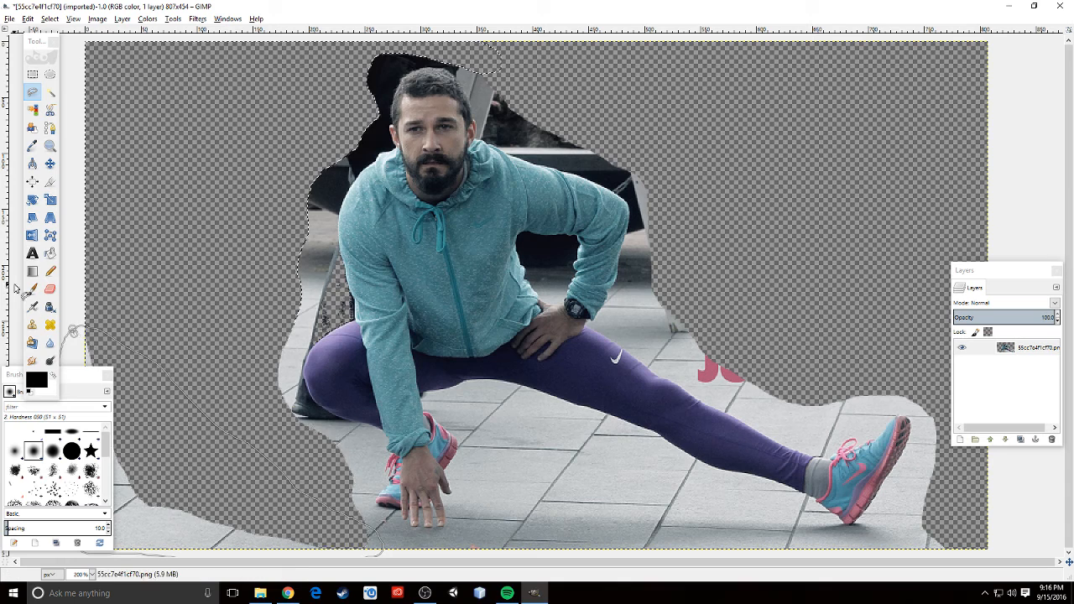
{"action": "left_click", "coordinate": [74, 333]}
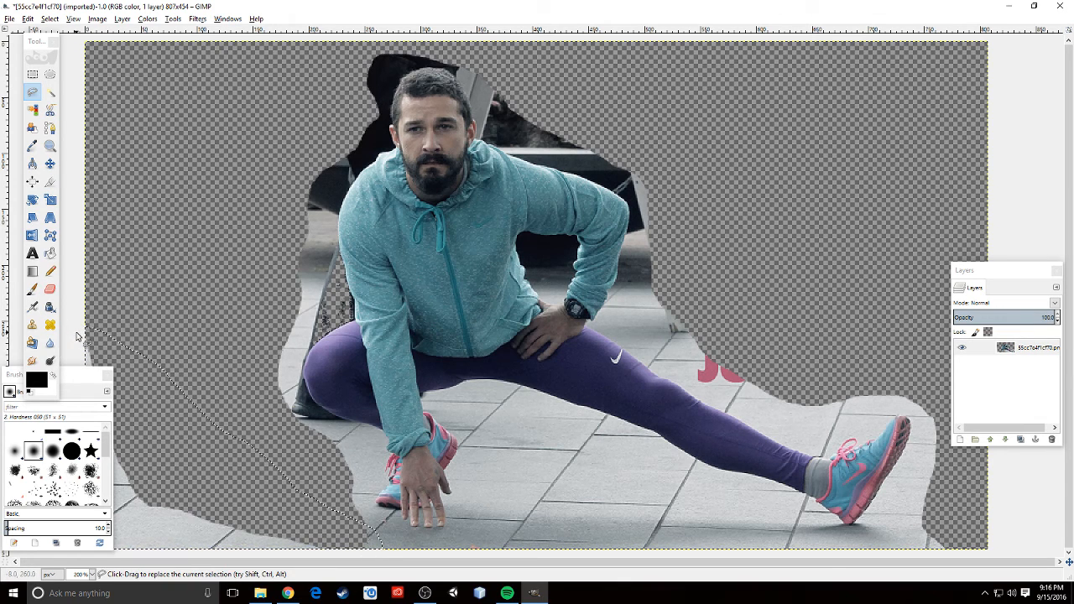
{"action": "key", "text": "Delete"}
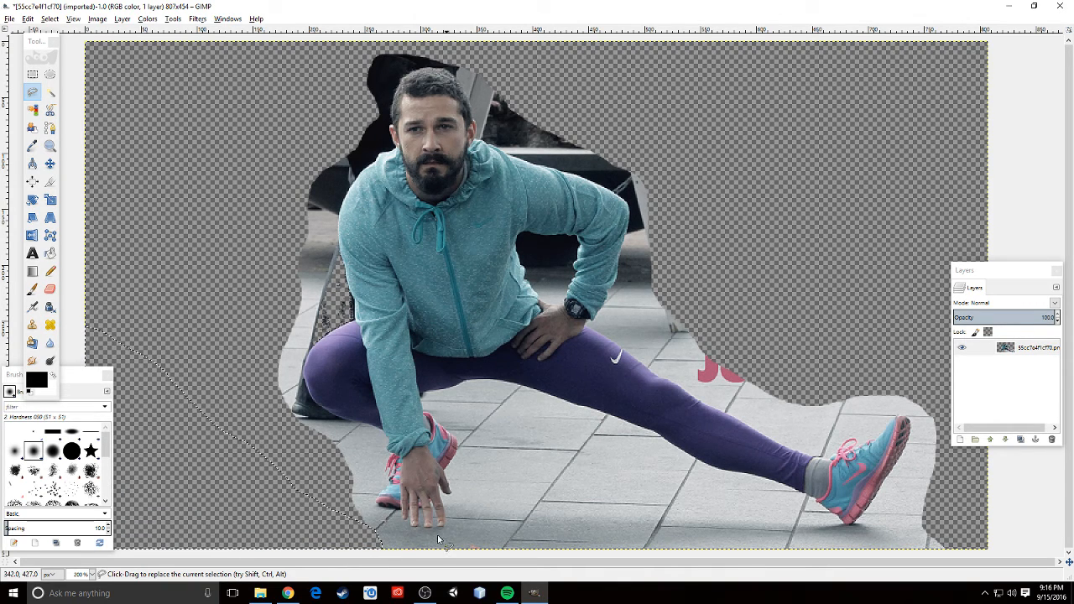
Free-select the pavement below the outstretched leg, around the planted hand and out past the shoe, and delete it.
{"action": "left_click_drag", "start_coordinate": [380, 535], "coordinate": [458, 536]}
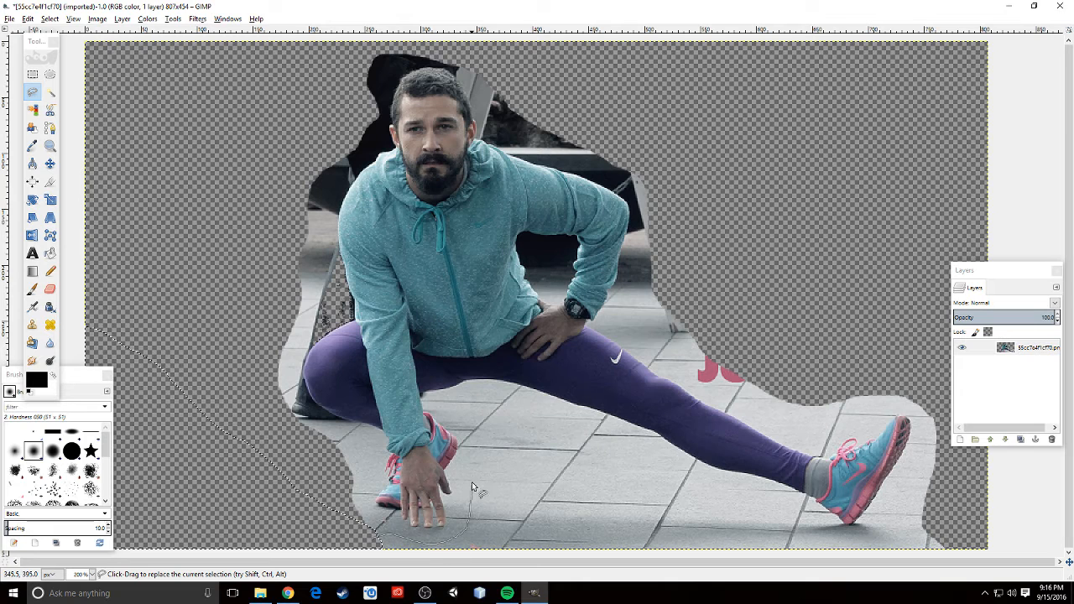
{"action": "mouse_move", "coordinate": [478, 411]}
{"action": "left_mouse_down"}
{"action": "mouse_move", "coordinate": [573, 427]}
{"action": "mouse_move", "coordinate": [644, 471]}
{"action": "mouse_move", "coordinate": [689, 488]}
{"action": "left_mouse_up"}
{"action": "left_click_drag", "start_coordinate": [787, 527], "coordinate": [861, 541]}
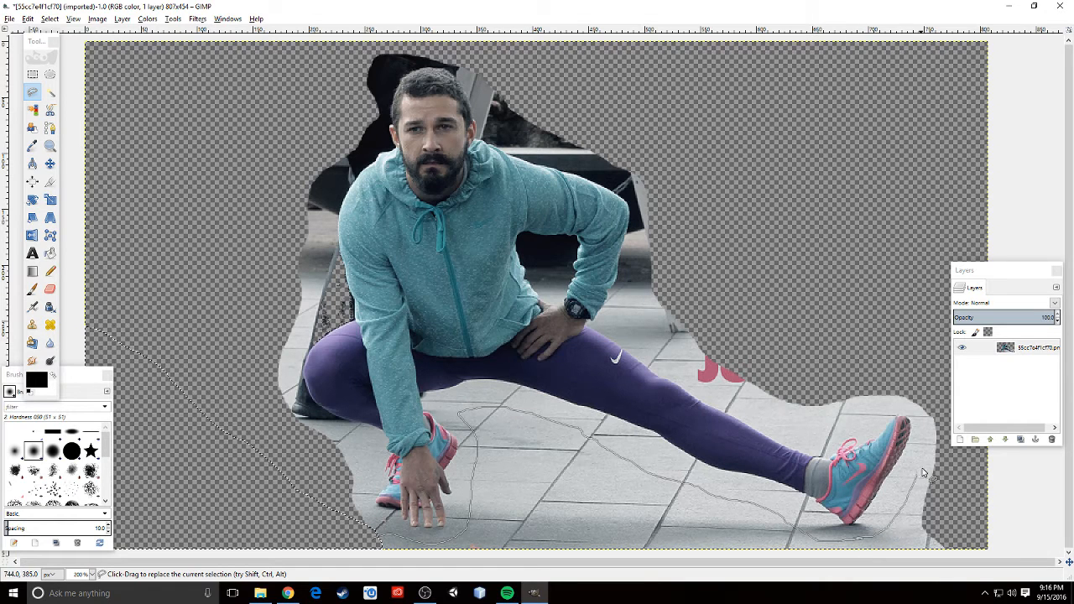
{"action": "mouse_move", "coordinate": [923, 474]}
{"action": "left_mouse_down"}
{"action": "mouse_move", "coordinate": [1007, 547]}
{"action": "mouse_move", "coordinate": [968, 592]}
{"action": "mouse_move", "coordinate": [862, 591]}
{"action": "left_mouse_up"}
{"action": "mouse_move", "coordinate": [592, 600]}
{"action": "left_mouse_down"}
{"action": "mouse_move", "coordinate": [359, 579]}
{"action": "mouse_move", "coordinate": [378, 543]}
{"action": "left_mouse_up"}
{"action": "key", "text": "Delete"}
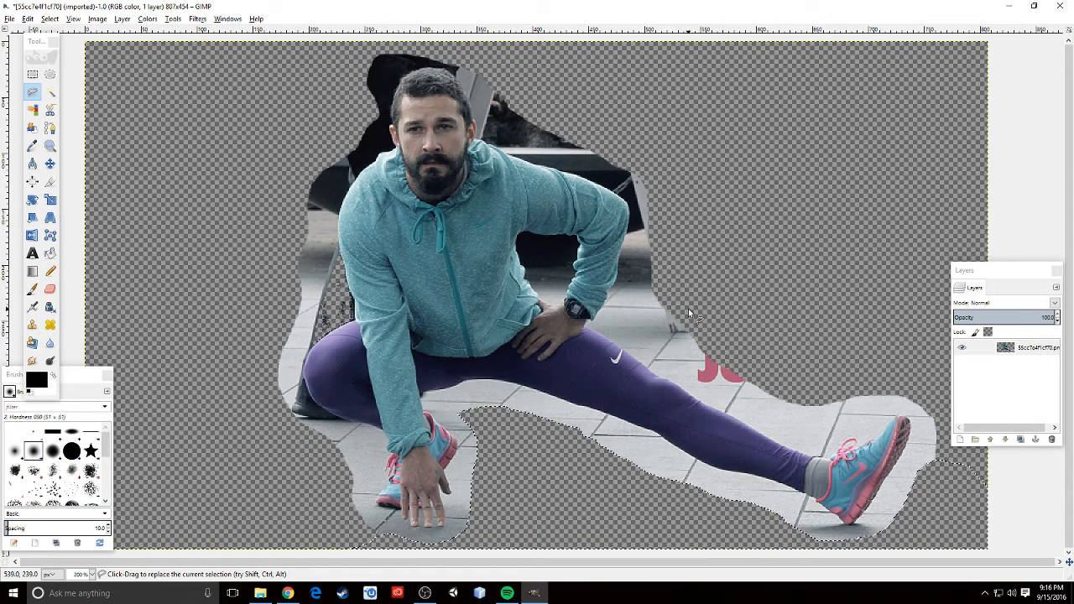
Outline most of the background gap between the man's torso and his bent arm with Free Select and delete it.
{"action": "scroll", "coordinate": [722, 313], "scroll_direction": "up", "scroll_amount": 2, "text": "ctrl"}
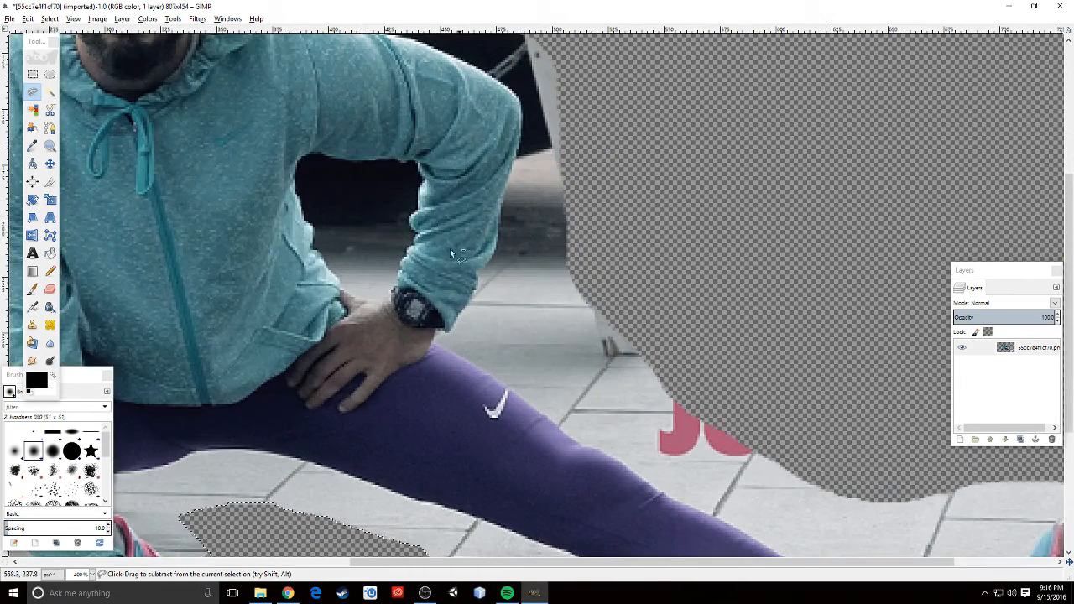
{"action": "left_click_drag", "start_coordinate": [315, 169], "coordinate": [321, 192]}
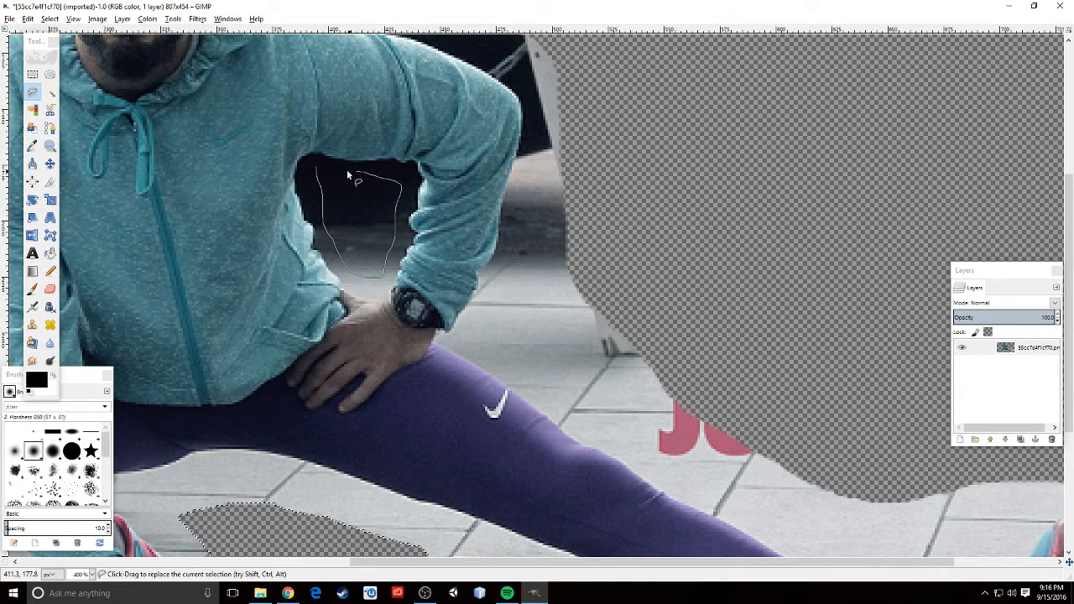
{"action": "left_click_drag", "start_coordinate": [320, 172], "coordinate": [316, 170]}
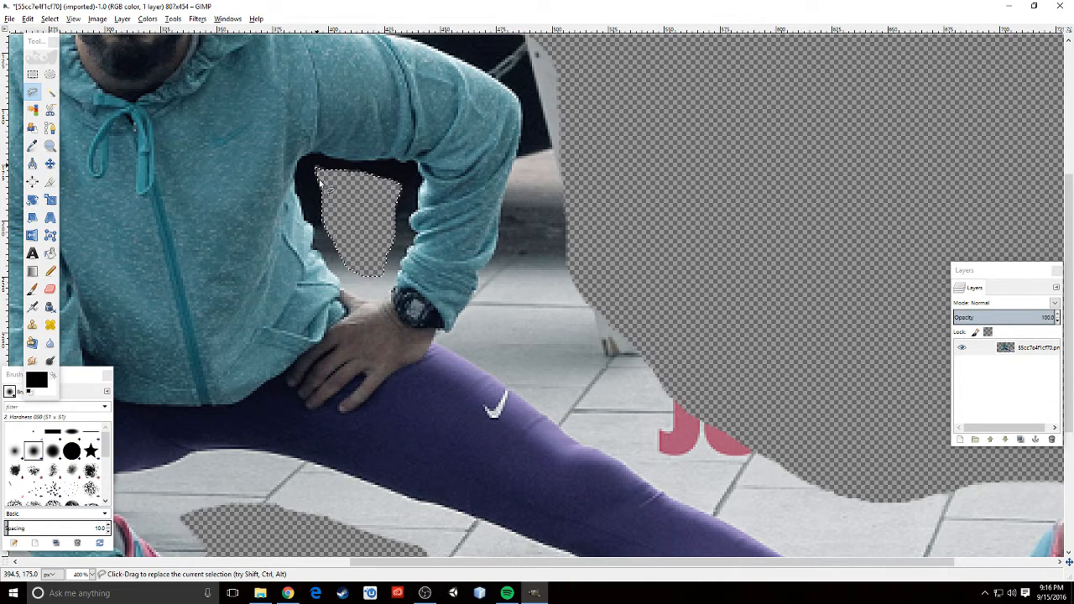
{"action": "scroll", "coordinate": [528, 340], "scroll_direction": "down", "scroll_amount": 3, "text": "ctrl"}
{"action": "scroll", "coordinate": [528, 340], "scroll_direction": "up", "scroll_amount": 1, "text": "ctrl"}
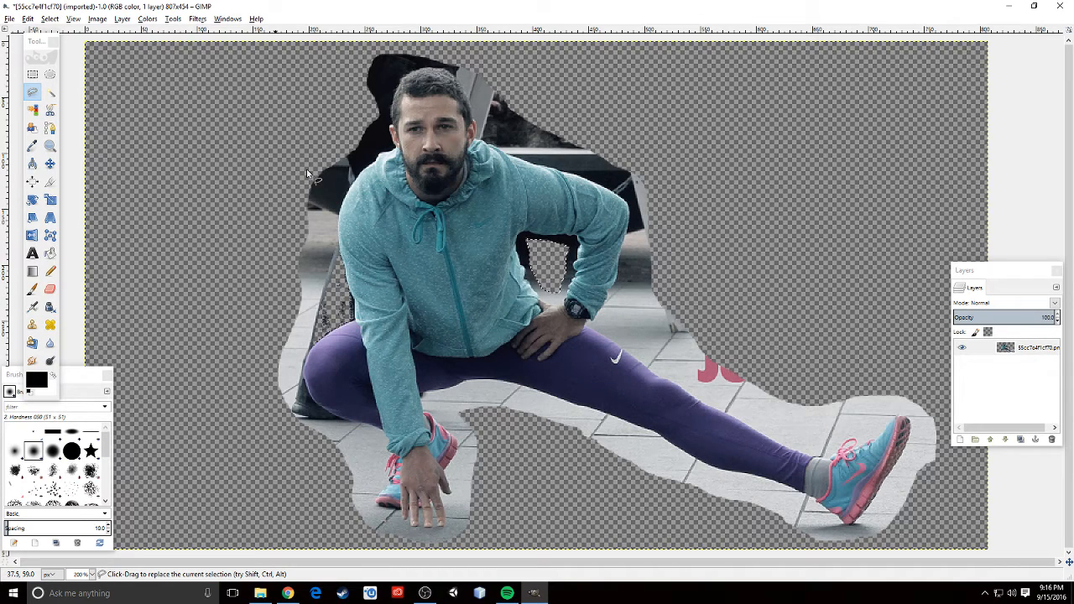
Trace closely from the top of the hair past the ear and along the adjoining shoulder with Free Select, deleting the background there.
{"action": "key", "text": "ctrl"}
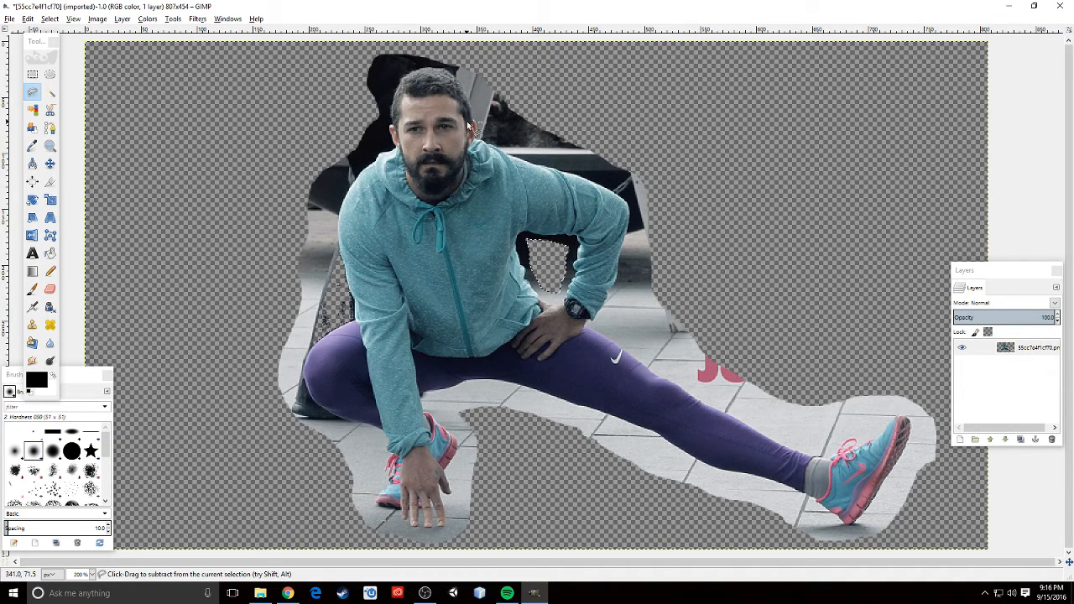
{"action": "scroll", "coordinate": [467, 125], "scroll_direction": "up", "scroll_amount": 5}
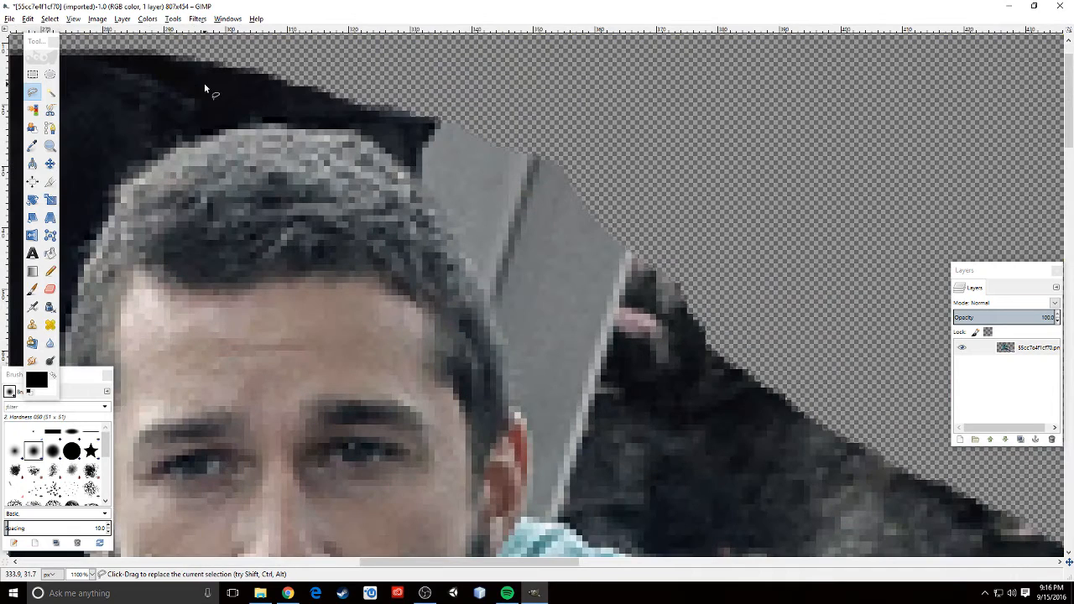
{"action": "mouse_move", "coordinate": [230, 128]}
{"action": "left_mouse_down"}
{"action": "mouse_move", "coordinate": [279, 123]}
{"action": "mouse_move", "coordinate": [368, 141]}
{"action": "left_mouse_up"}
{"action": "left_click_drag", "start_coordinate": [498, 332], "coordinate": [508, 364]}
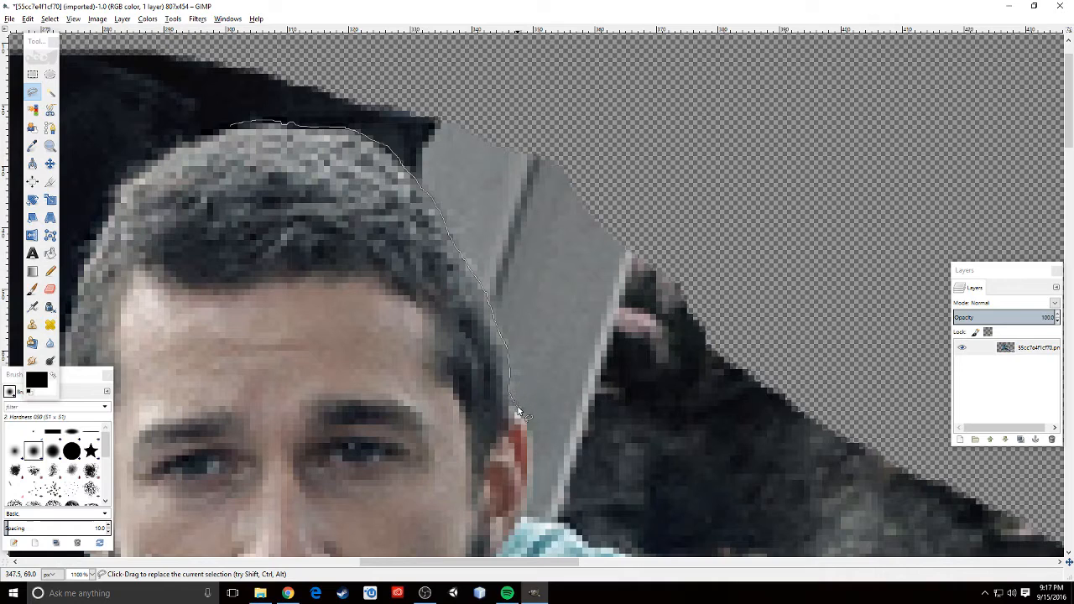
{"action": "left_click_drag", "start_coordinate": [524, 417], "coordinate": [527, 448]}
{"action": "mouse_move", "coordinate": [529, 493]}
{"action": "left_mouse_down"}
{"action": "mouse_move", "coordinate": [527, 515]}
{"action": "mouse_move", "coordinate": [567, 526]}
{"action": "left_mouse_up"}
{"action": "mouse_move", "coordinate": [764, 506]}
{"action": "left_mouse_down"}
{"action": "mouse_move", "coordinate": [853, 447]}
{"action": "mouse_move", "coordinate": [860, 395]}
{"action": "left_mouse_up"}
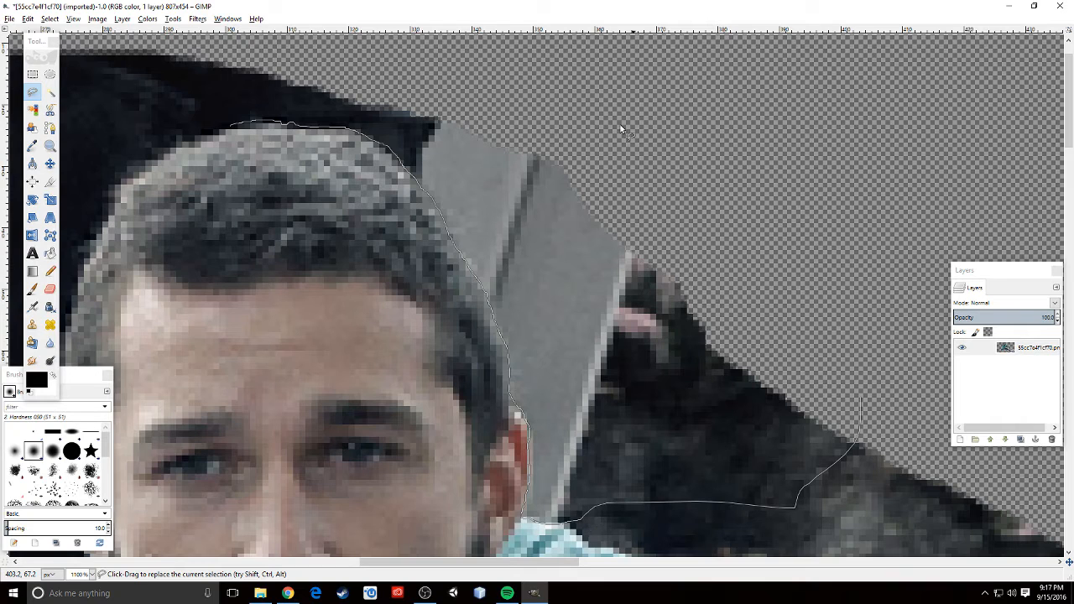
{"action": "left_click_drag", "start_coordinate": [354, 62], "coordinate": [228, 66]}
{"action": "left_click_drag", "start_coordinate": [149, 148], "coordinate": [231, 130]}
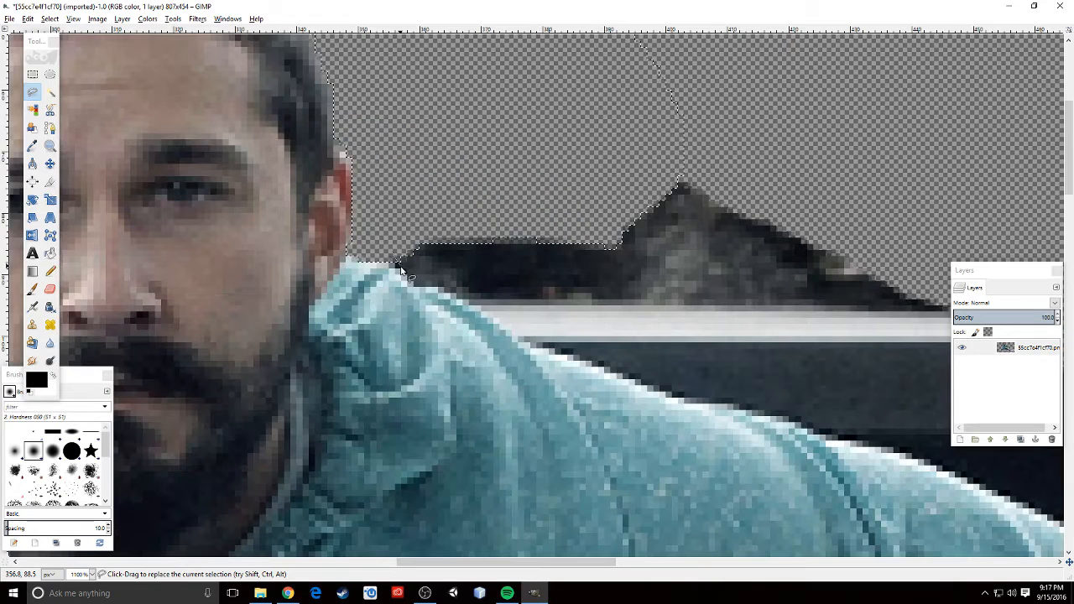
{"action": "mouse_move", "coordinate": [400, 267]}
{"action": "left_mouse_down"}
{"action": "mouse_move", "coordinate": [581, 364]}
{"action": "mouse_move", "coordinate": [710, 402]}
{"action": "mouse_move", "coordinate": [920, 276]}
{"action": "mouse_move", "coordinate": [836, 190]}
{"action": "mouse_move", "coordinate": [564, 102]}
{"action": "mouse_move", "coordinate": [527, 114]}
{"action": "mouse_move", "coordinate": [467, 163]}
{"action": "mouse_move", "coordinate": [396, 263]}
{"action": "left_mouse_up"}
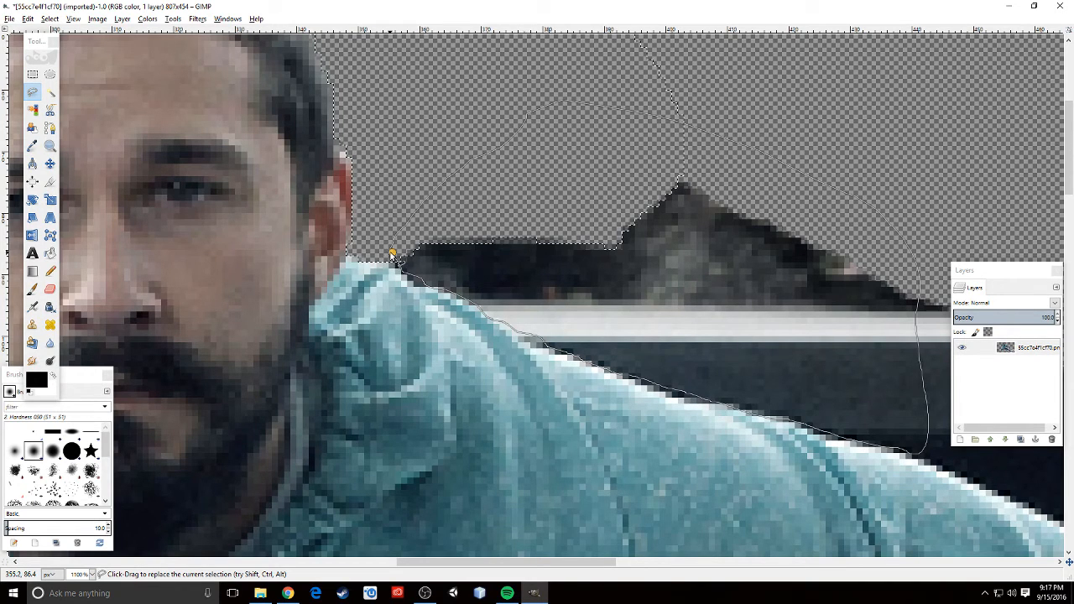
{"action": "key", "text": "Delete"}
Free-select and delete the background outside the bent arm down to the wrist, plus most of the small scrap left above the shoulder.
{"action": "scroll", "coordinate": [674, 414], "scroll_direction": "down", "scroll_amount": 4}
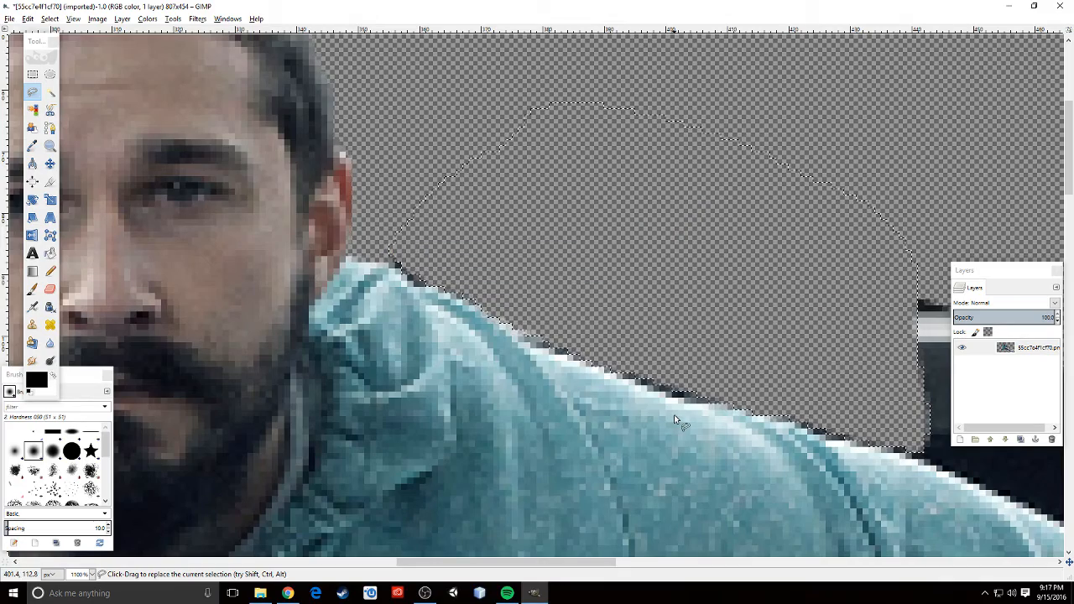
{"action": "scroll", "coordinate": [675, 418], "scroll_direction": "up", "scroll_amount": 2}
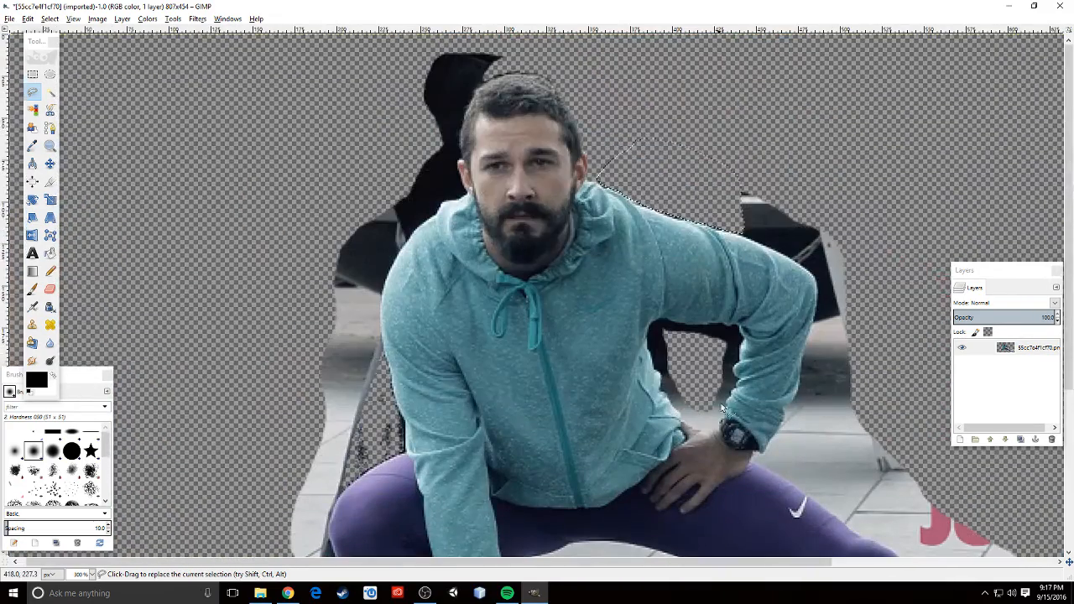
{"action": "mouse_move", "coordinate": [743, 238]}
{"action": "left_mouse_down"}
{"action": "mouse_move", "coordinate": [797, 258]}
{"action": "mouse_move", "coordinate": [816, 290]}
{"action": "left_mouse_up"}
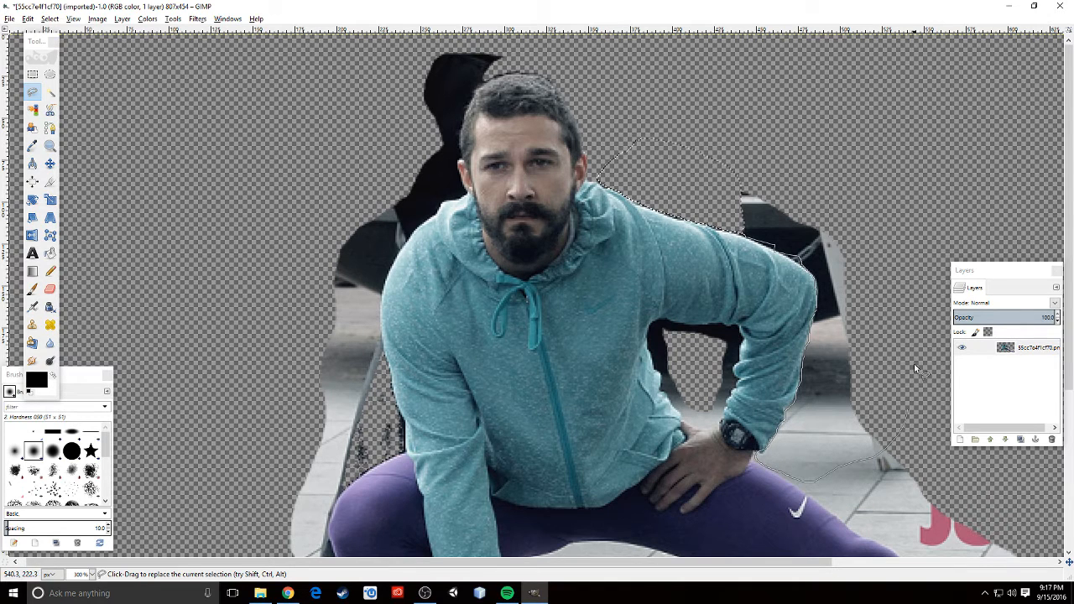
{"action": "left_click_drag", "start_coordinate": [745, 228], "coordinate": [737, 236]}
{"action": "key", "text": "Delete"}
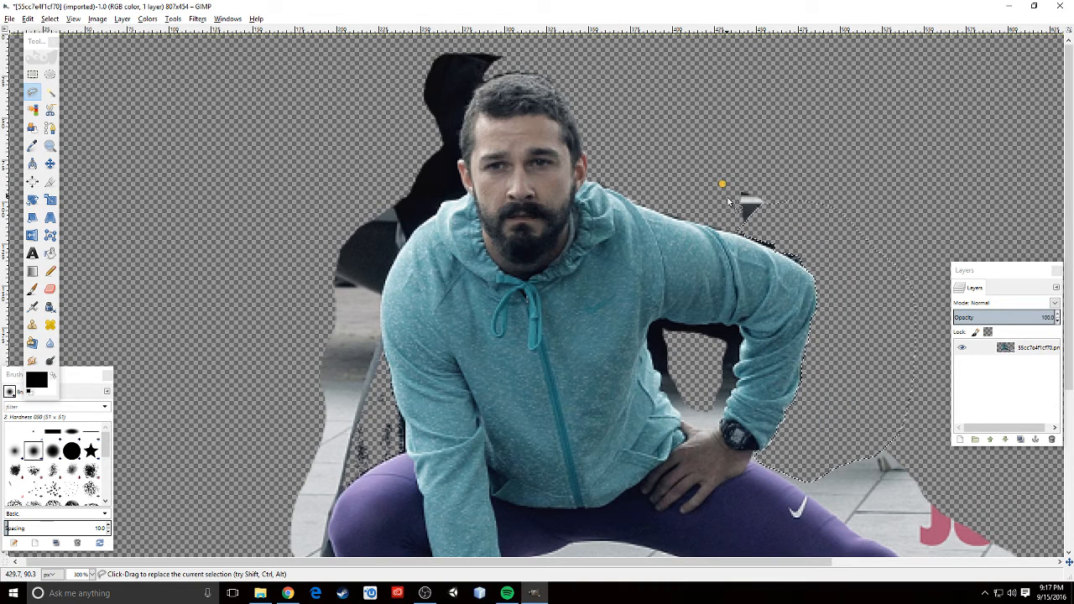
{"action": "left_click", "coordinate": [722, 196]}
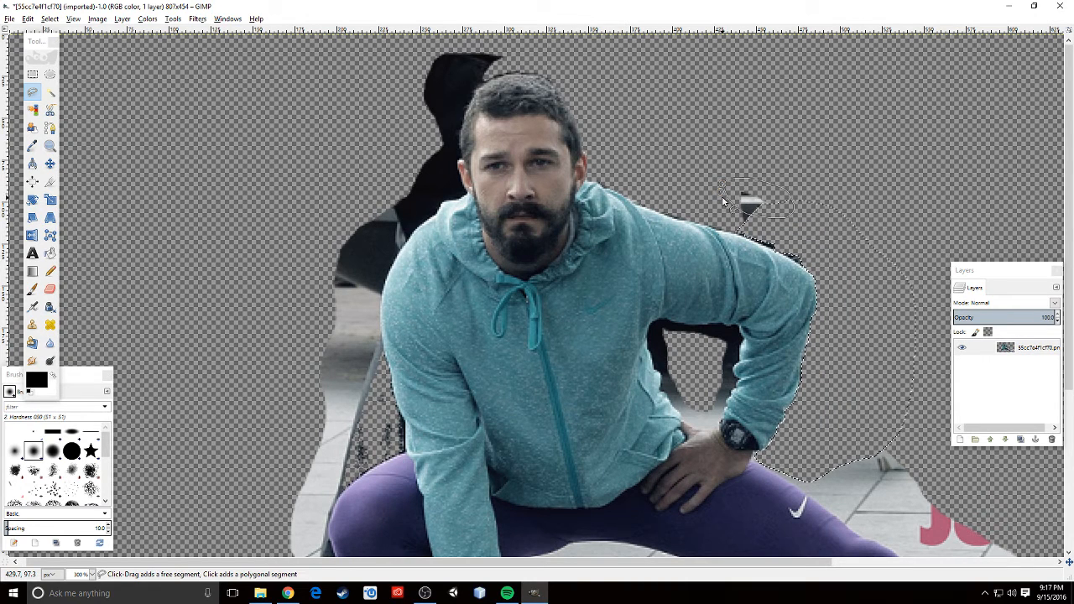
{"action": "left_click", "coordinate": [720, 186]}
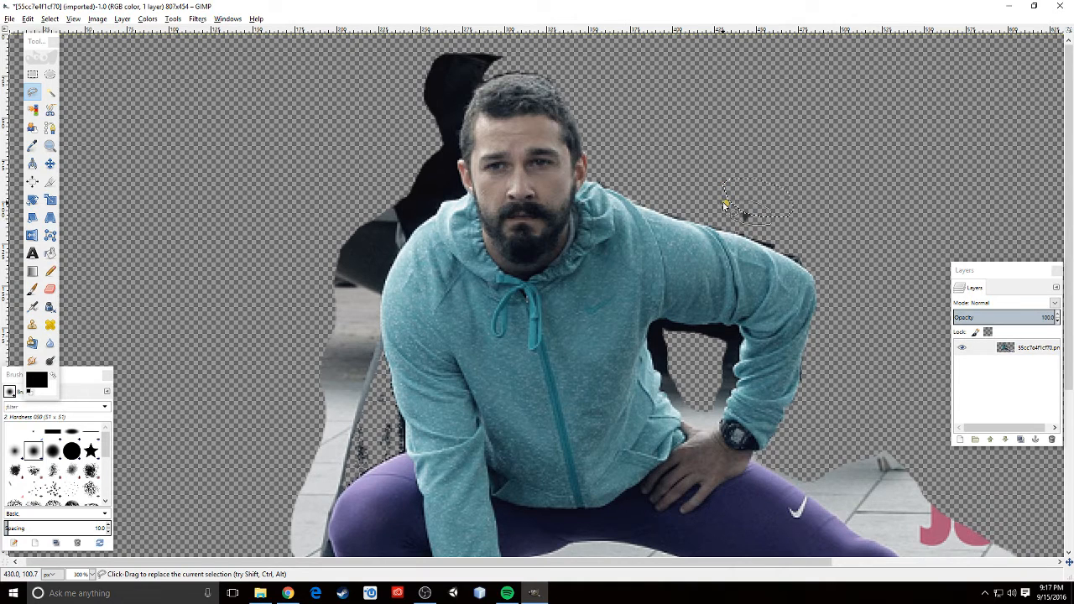
{"action": "scroll", "coordinate": [889, 235], "scroll_direction": "down", "scroll_amount": 5}
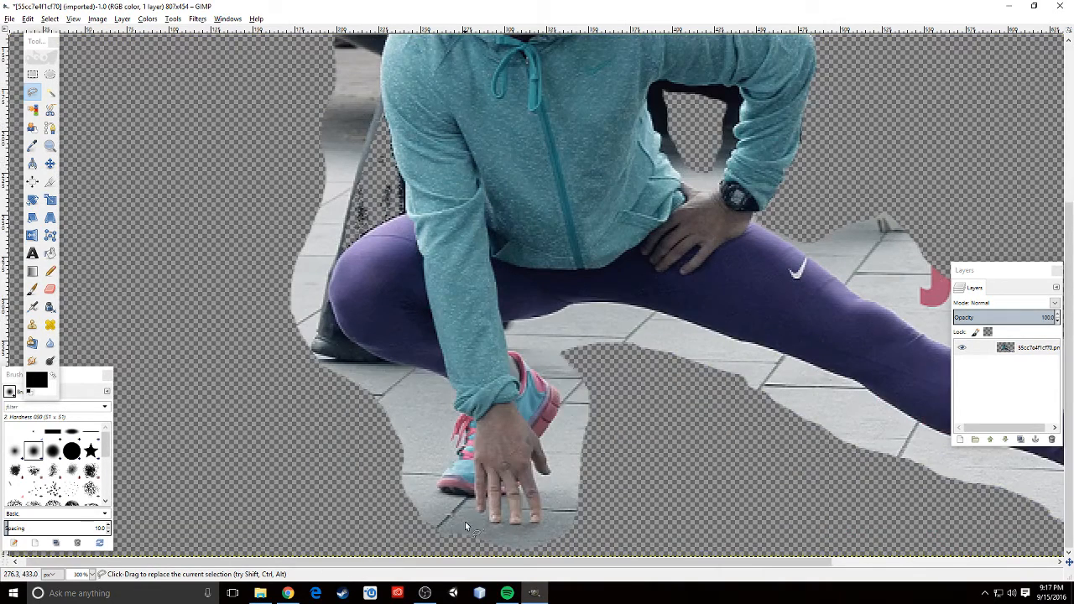
{"action": "scroll", "coordinate": [484, 155], "scroll_direction": "right", "scroll_amount": 6}
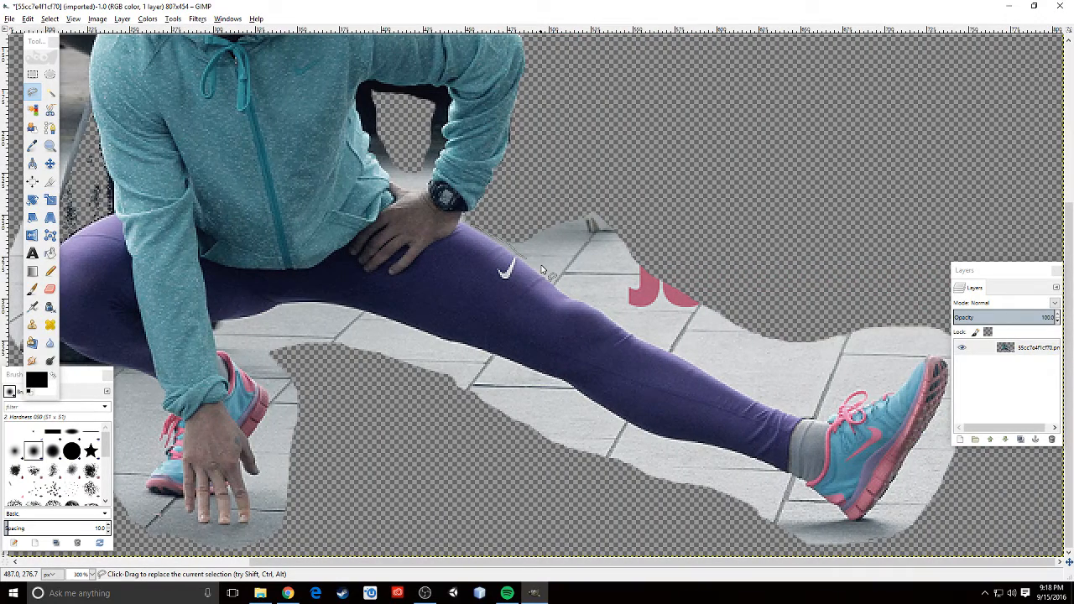
{"action": "mouse_move", "coordinate": [542, 270]}
{"action": "left_mouse_down"}
{"action": "mouse_move", "coordinate": [646, 337]}
{"action": "mouse_move", "coordinate": [797, 410]}
{"action": "mouse_move", "coordinate": [878, 394]}
{"action": "mouse_move", "coordinate": [845, 405]}
{"action": "mouse_move", "coordinate": [868, 401]}
{"action": "left_mouse_up"}
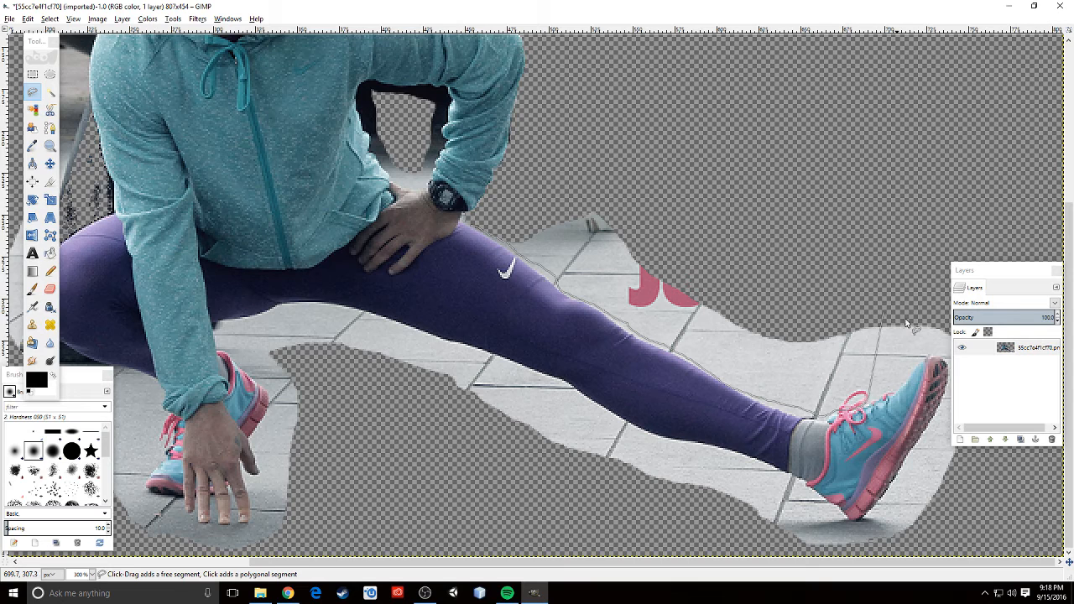
{"action": "left_click", "coordinate": [837, 329]}
{"action": "left_click", "coordinate": [473, 228]}
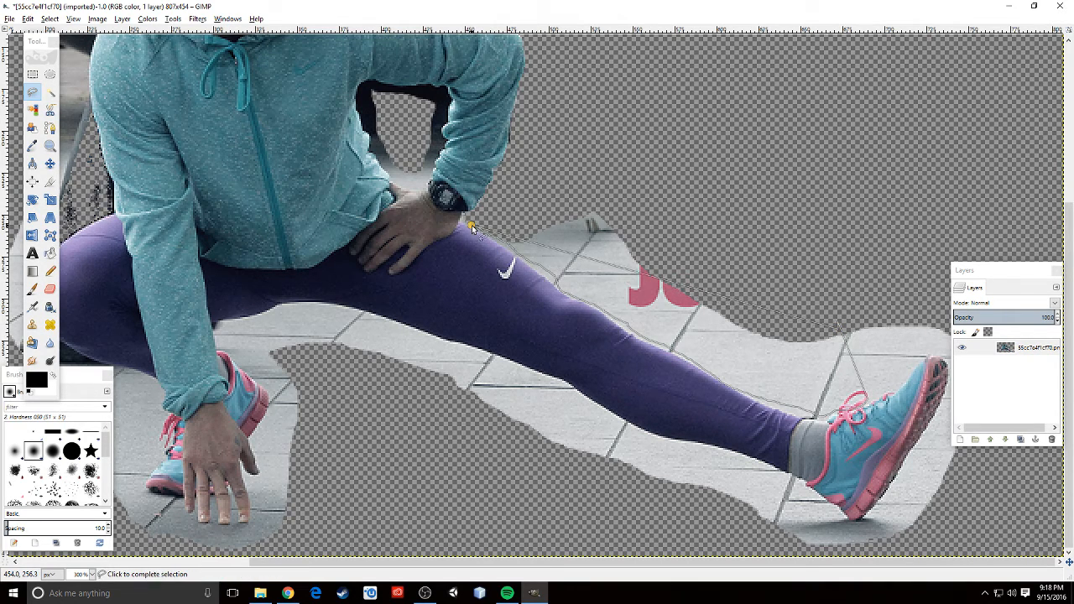
{"action": "key", "text": "ctrl+z"}
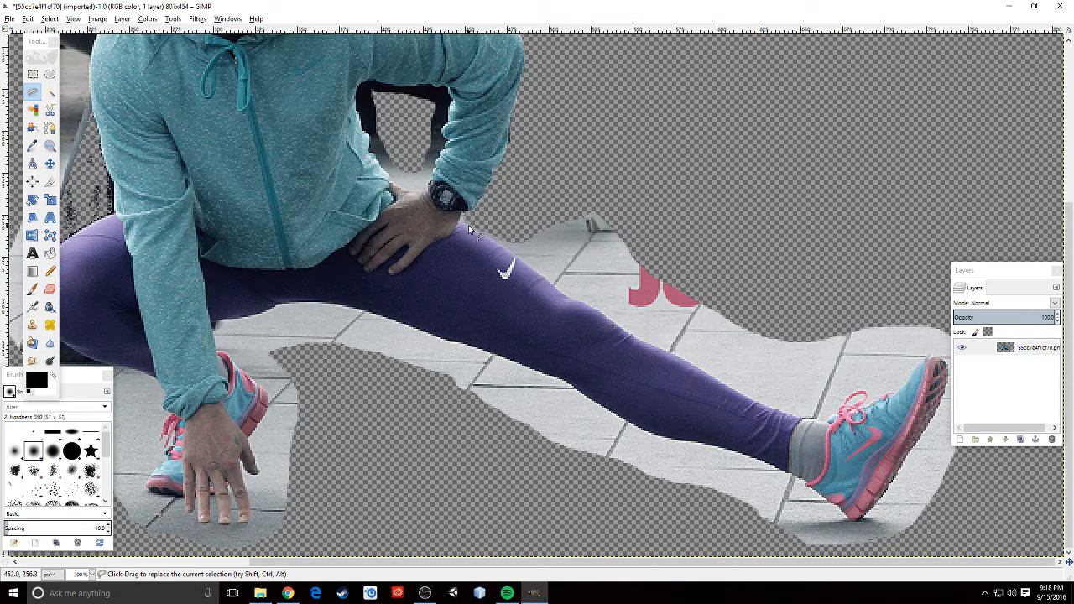
Trace the upper edge of the outstretched leg from wrist to shoe with Free Select and delete the pavement and red lettering above it.
{"action": "left_click_drag", "start_coordinate": [468, 224], "coordinate": [585, 295]}
{"action": "mouse_move", "coordinate": [632, 328]}
{"action": "left_mouse_down"}
{"action": "mouse_move", "coordinate": [770, 399]}
{"action": "mouse_move", "coordinate": [838, 411]}
{"action": "mouse_move", "coordinate": [943, 353]}
{"action": "mouse_move", "coordinate": [936, 330]}
{"action": "mouse_move", "coordinate": [609, 223]}
{"action": "left_mouse_up"}
{"action": "left_click_drag", "start_coordinate": [505, 213], "coordinate": [475, 223]}
{"action": "key", "text": "Return"}
{"action": "key", "text": "Delete"}
{"action": "scroll", "coordinate": [542, 289], "scroll_direction": "down", "scroll_amount": 4}
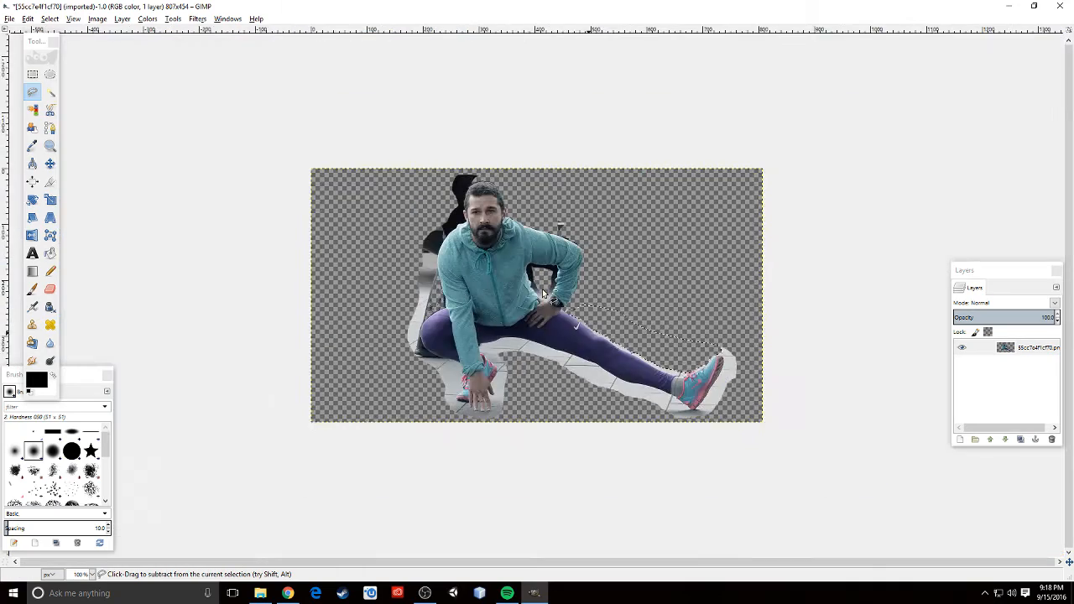
{"action": "scroll", "coordinate": [542, 288], "scroll_direction": "up", "scroll_amount": 2}
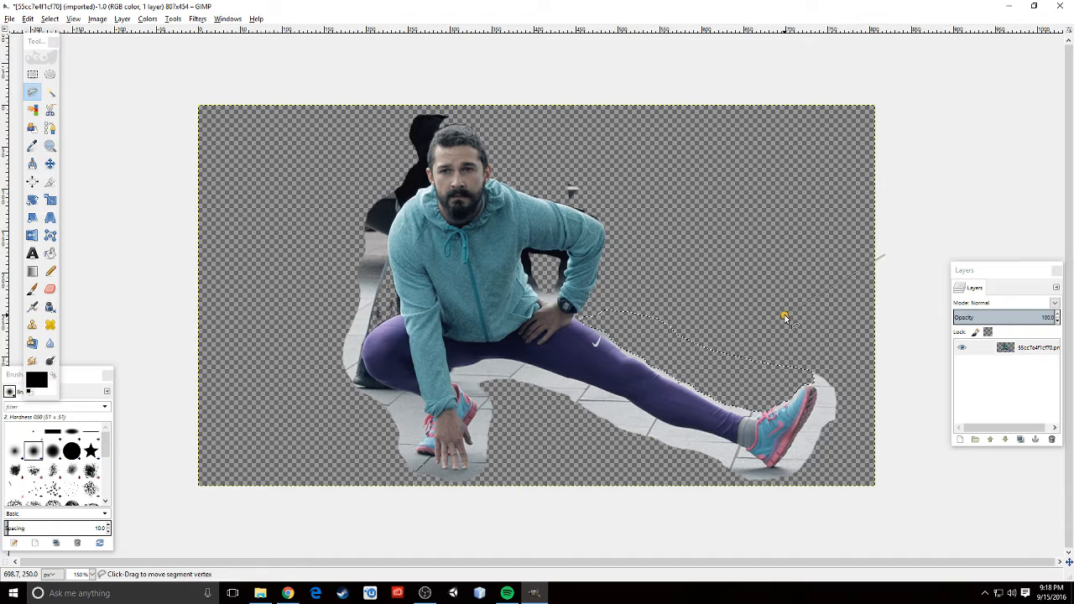
Clear the active selection from the image.
{"action": "left_click", "coordinate": [918, 331]}
{"action": "left_click", "coordinate": [886, 254]}
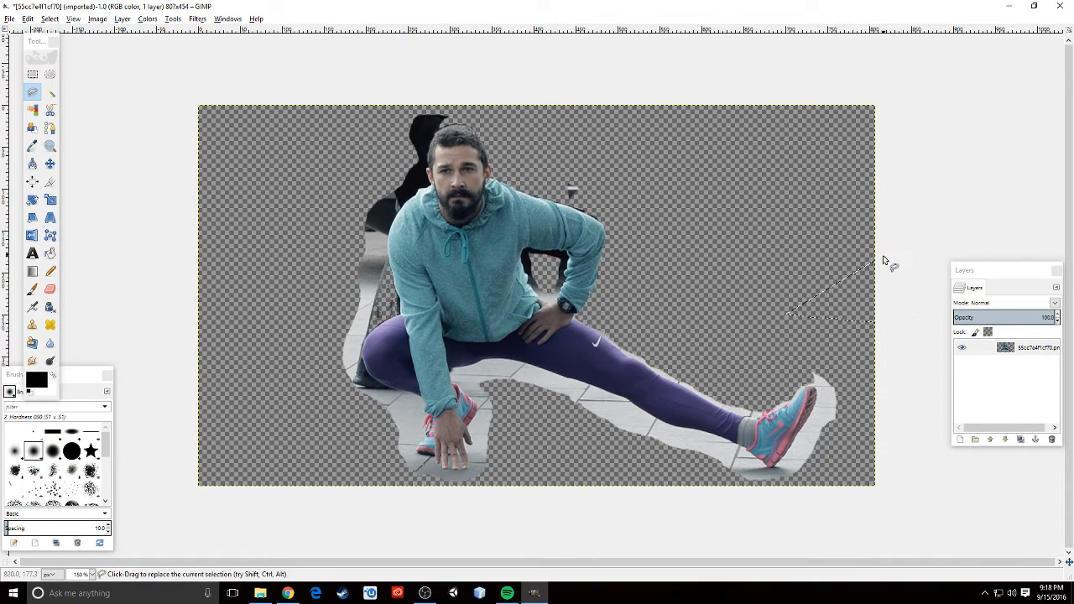
{"action": "left_click", "coordinate": [52, 19]}
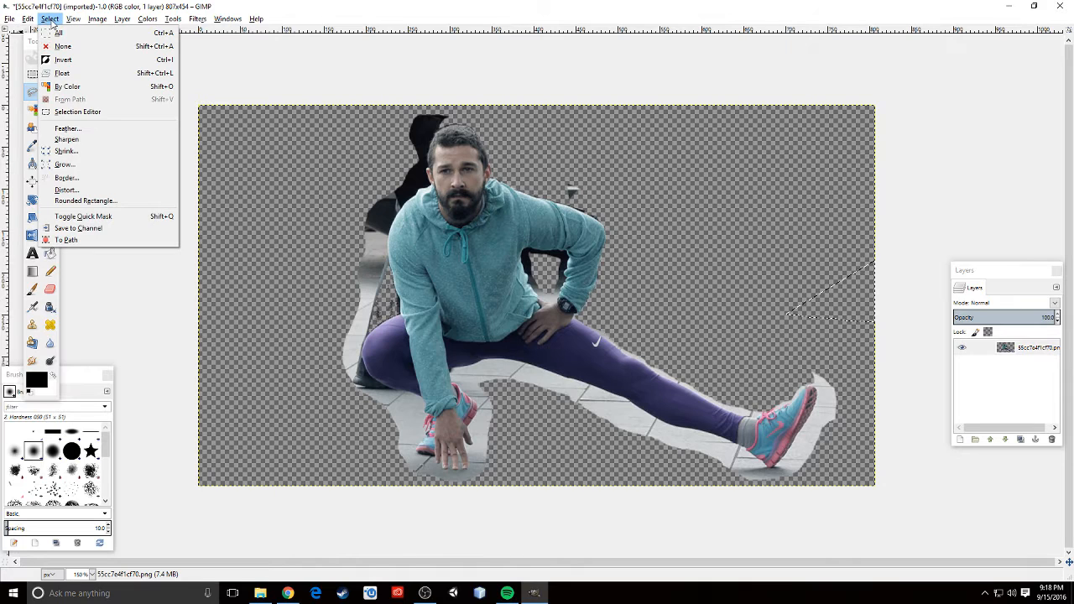
{"action": "left_click", "coordinate": [68, 43]}
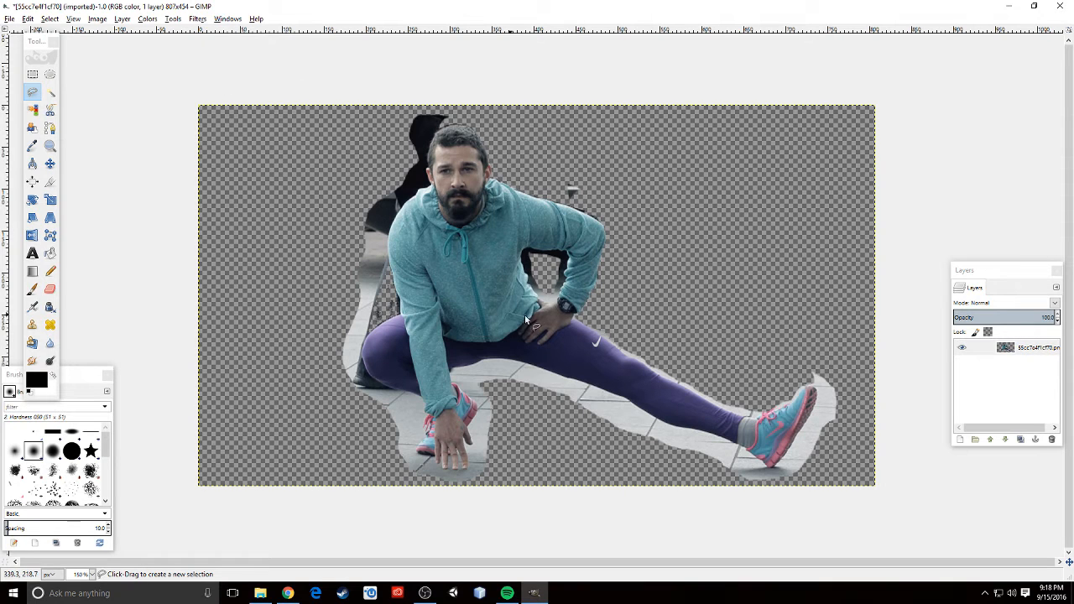
Add the Batman v Superman screenshot from the Desktop as a layer and place the man's cutout layer above it.
{"action": "left_click", "coordinate": [9, 19]}
{"action": "left_click", "coordinate": [34, 71]}
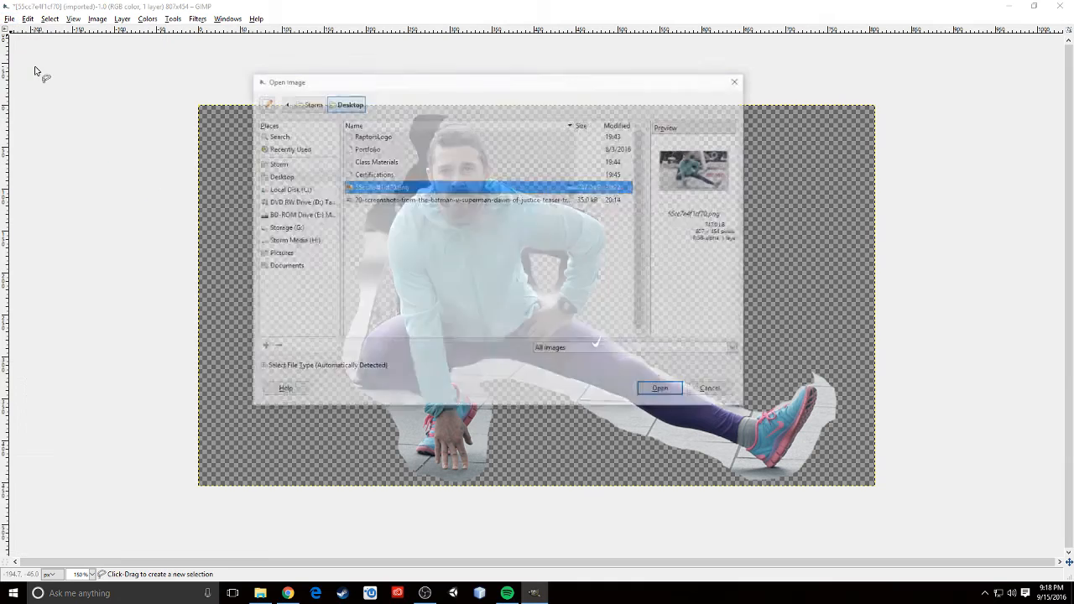
{"action": "left_click", "coordinate": [434, 202]}
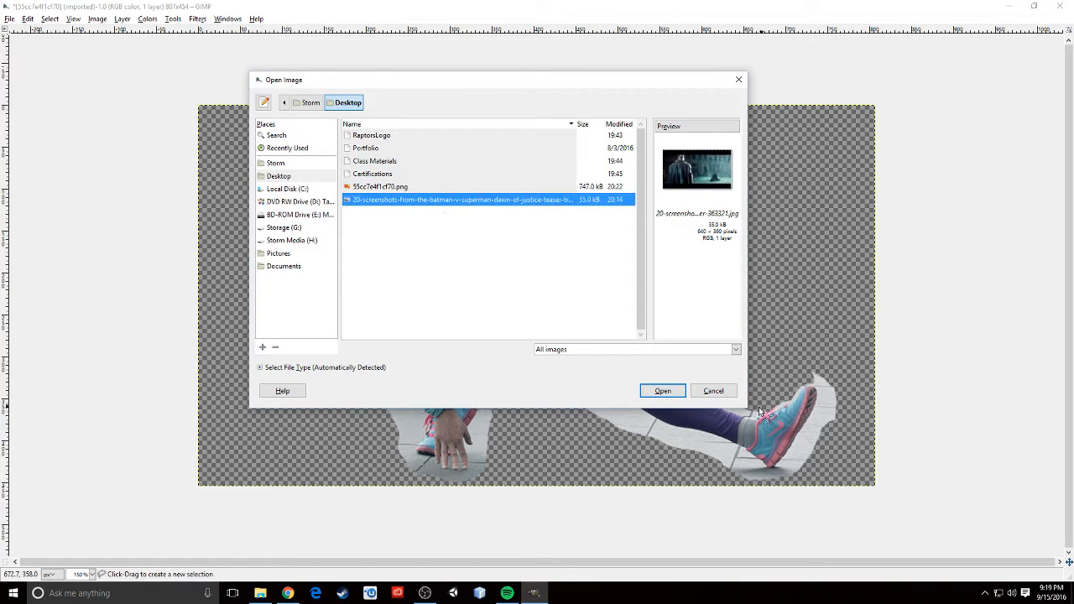
{"action": "left_click", "coordinate": [668, 391]}
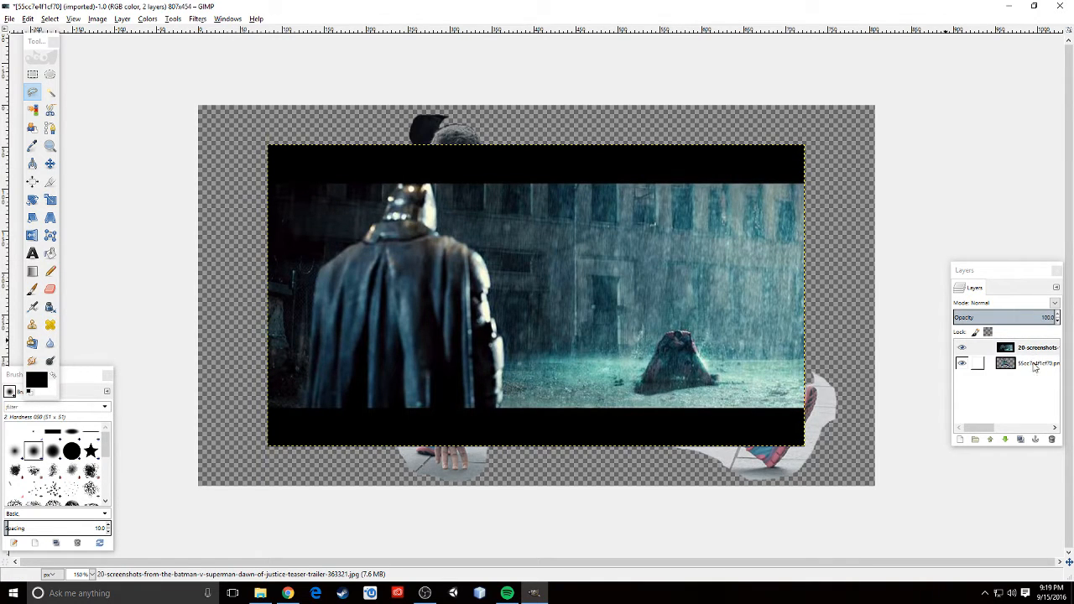
{"action": "left_click_drag", "start_coordinate": [1041, 367], "coordinate": [1031, 346]}
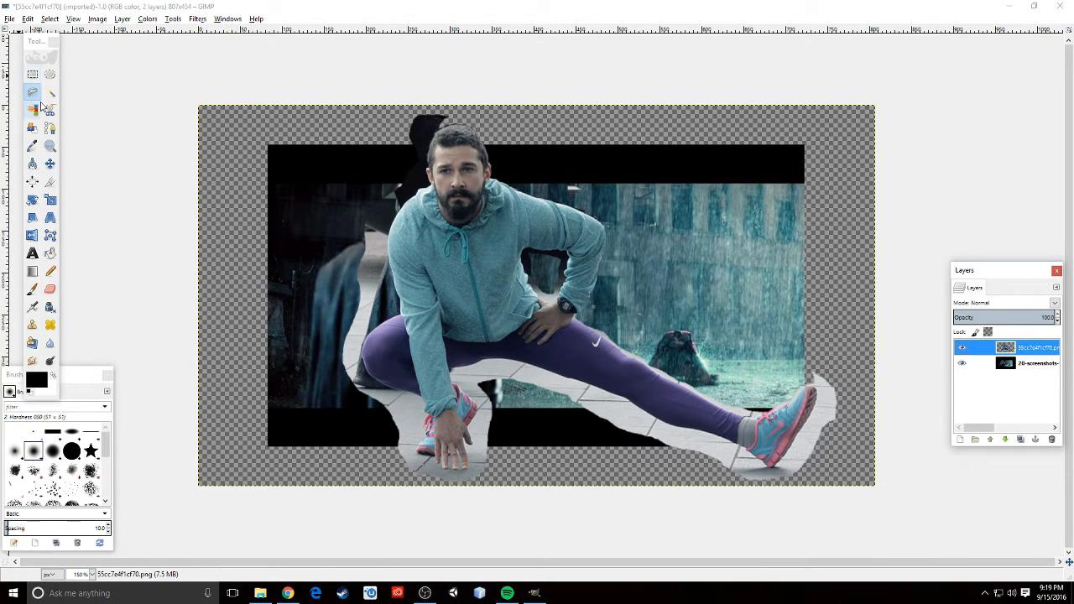
{"action": "left_click", "coordinate": [51, 201]}
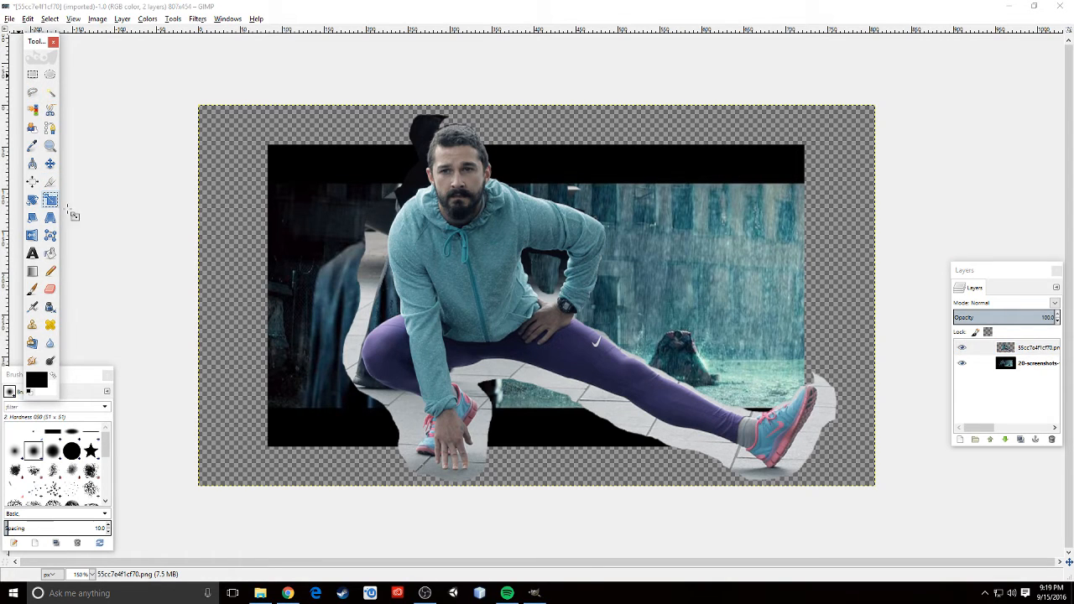
{"action": "left_click", "coordinate": [489, 305]}
{"action": "key", "text": "Tab"}
{"action": "left_click_drag", "start_coordinate": [199, 116], "coordinate": [422, 222]}
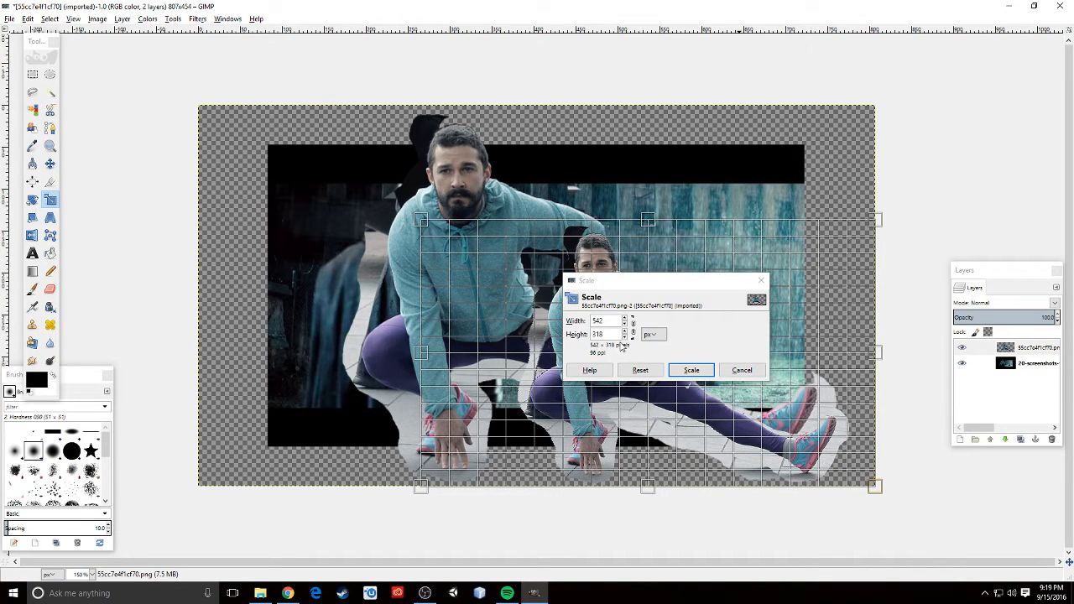
{"action": "left_click", "coordinate": [742, 370]}
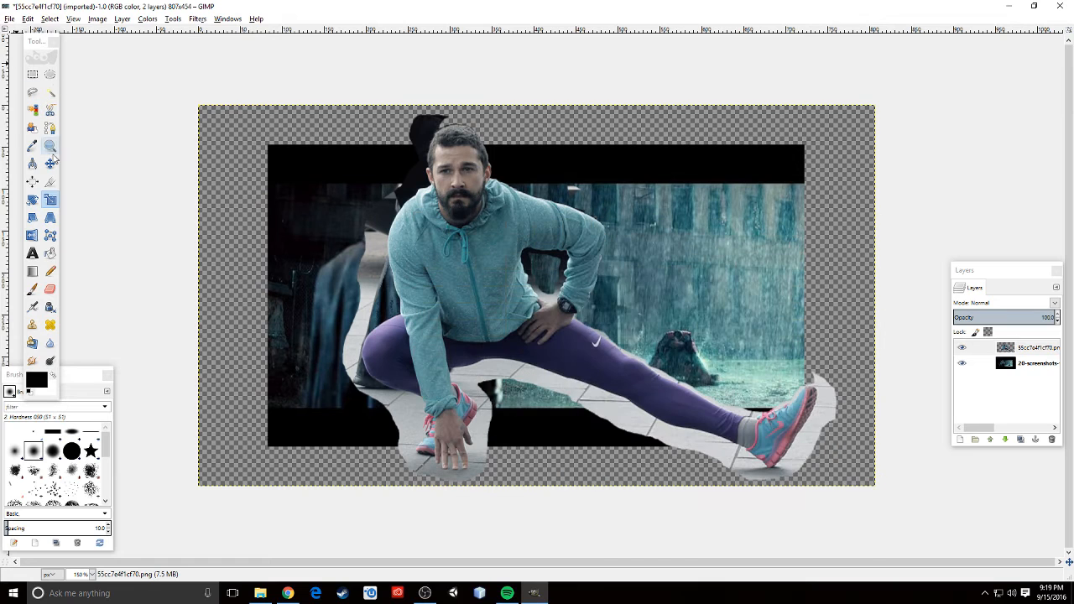
Scale the man's layer with linked proportions to about 376 × 212 px and move it over the rainy street beside Batman.
{"action": "left_click", "coordinate": [486, 311]}
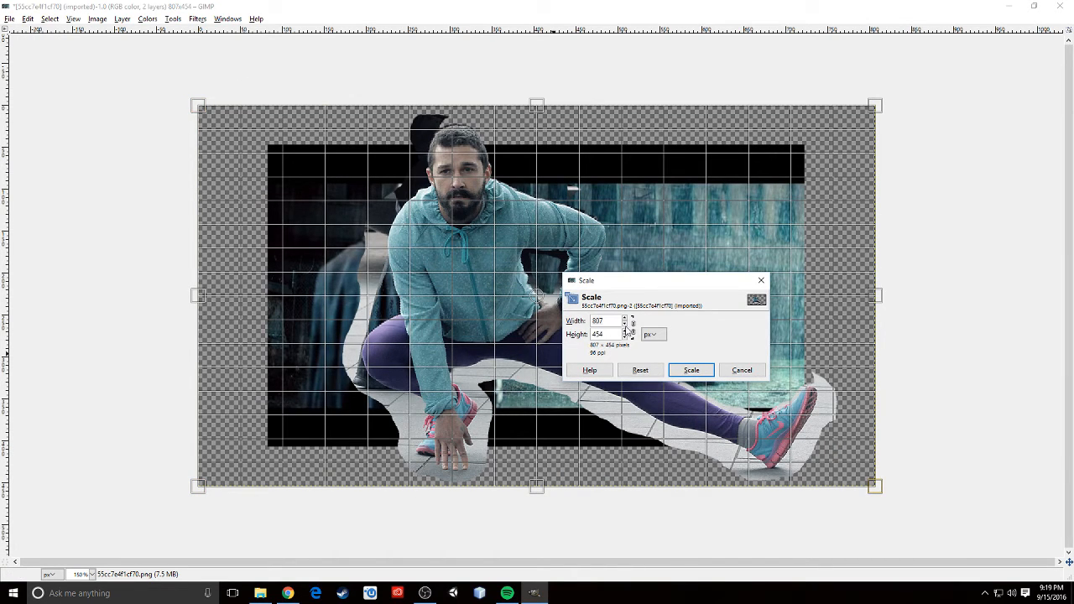
{"action": "left_click", "coordinate": [634, 327]}
{"action": "key", "text": "Tab"}
{"action": "left_click_drag", "start_coordinate": [204, 102], "coordinate": [694, 311]}
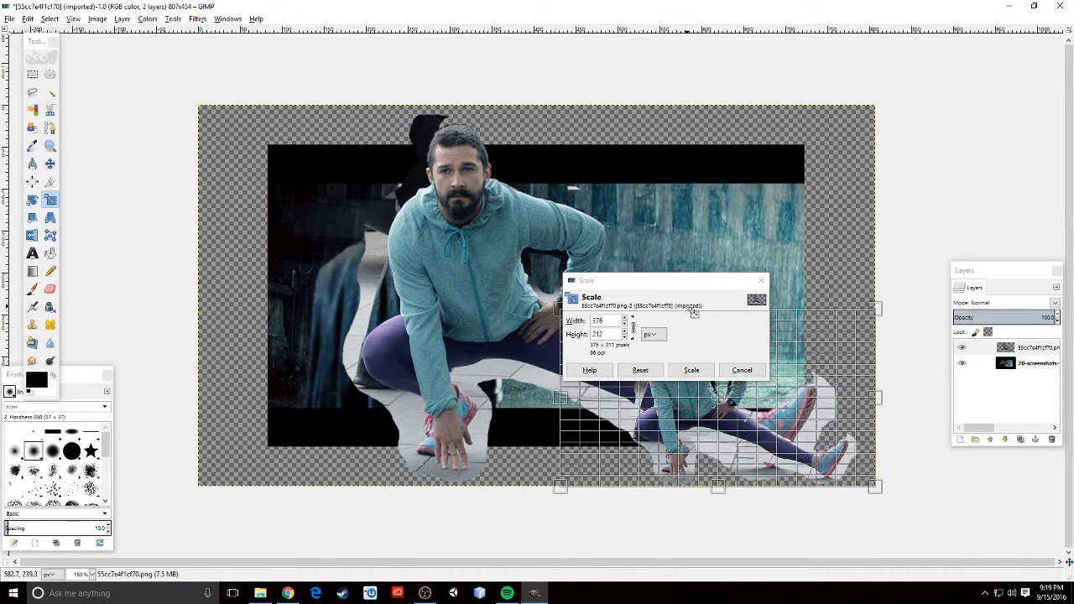
{"action": "left_click", "coordinate": [695, 372]}
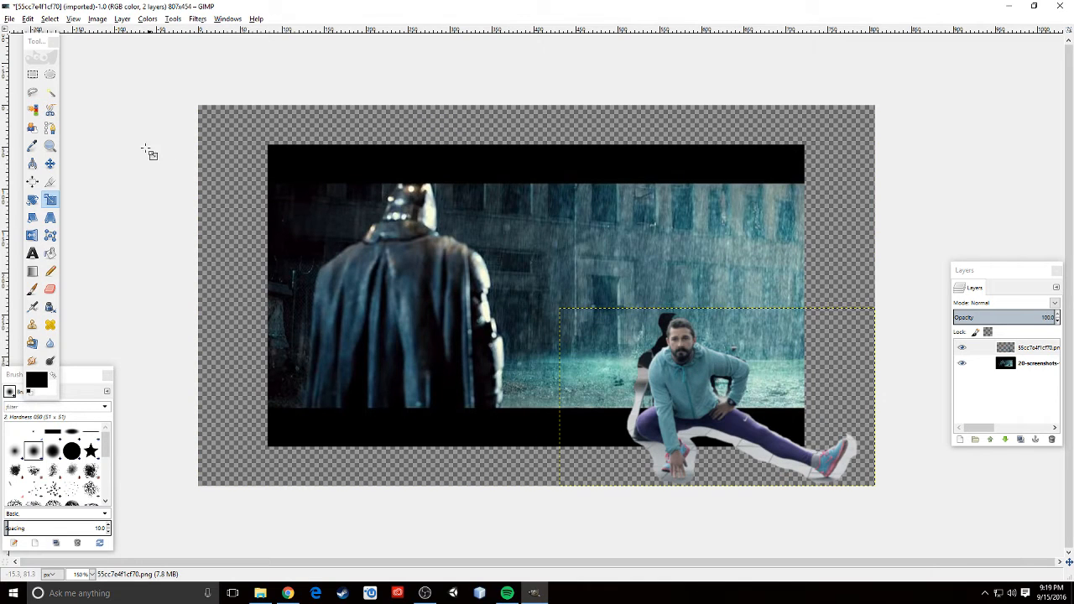
{"action": "left_click", "coordinate": [50, 164]}
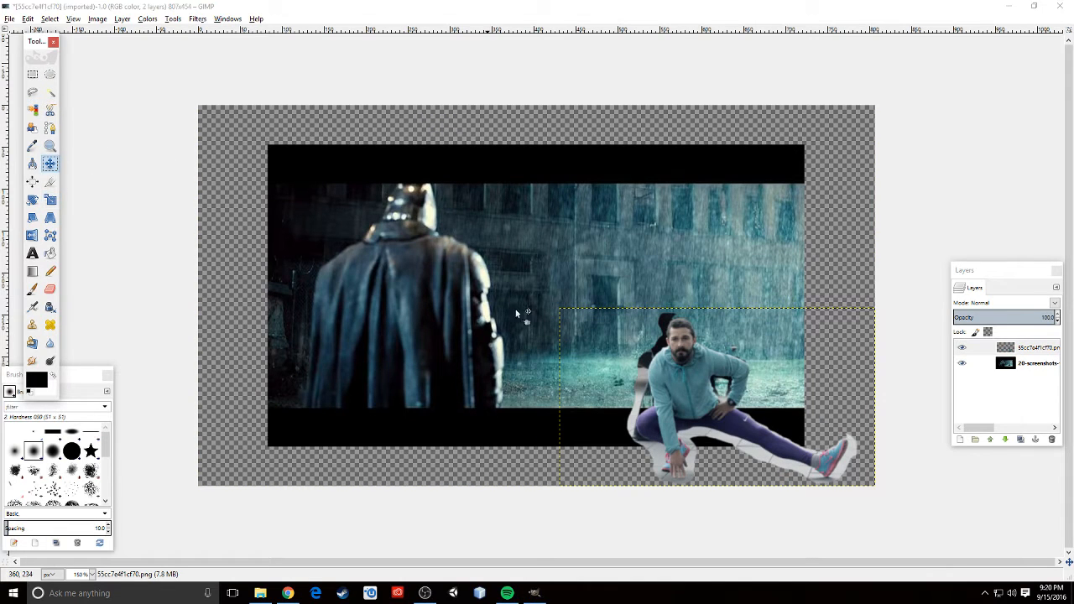
{"action": "left_click_drag", "start_coordinate": [675, 388], "coordinate": [643, 320]}
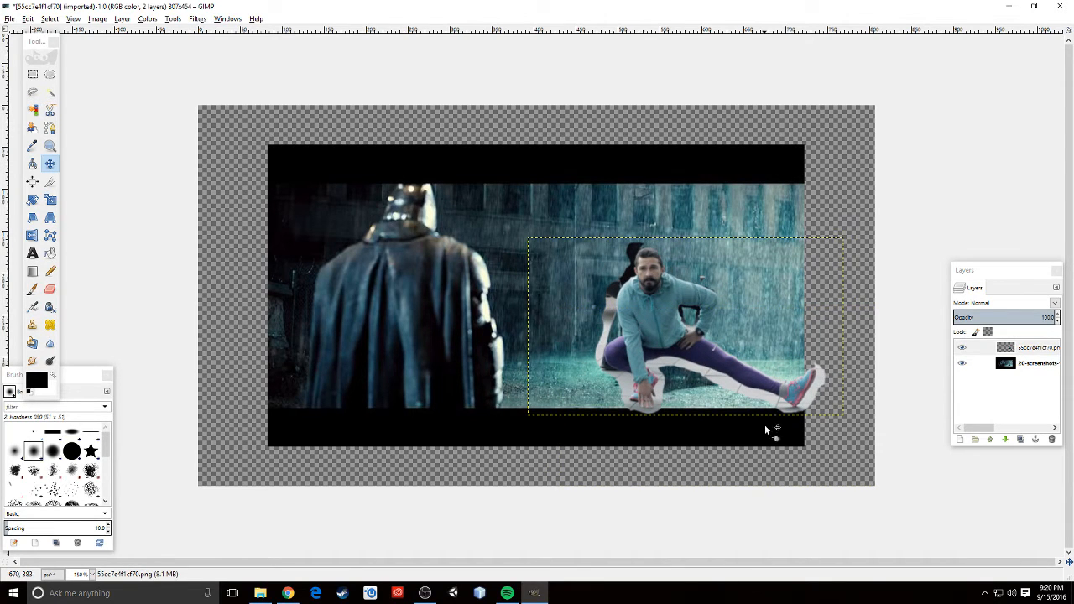
Scale the man's layer proportionally down to about 289 × 163 px and move it onto the street inside the film frame.
{"action": "left_click", "coordinate": [50, 203]}
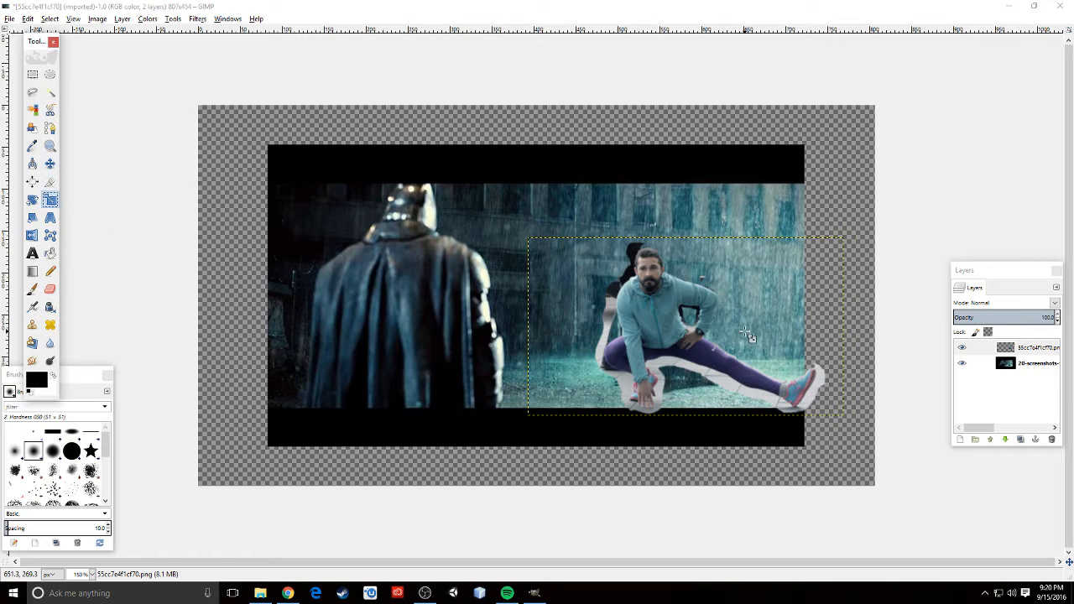
{"action": "key", "text": "Tab"}
{"action": "left_click", "coordinate": [530, 241]}
{"action": "key", "text": "Tab"}
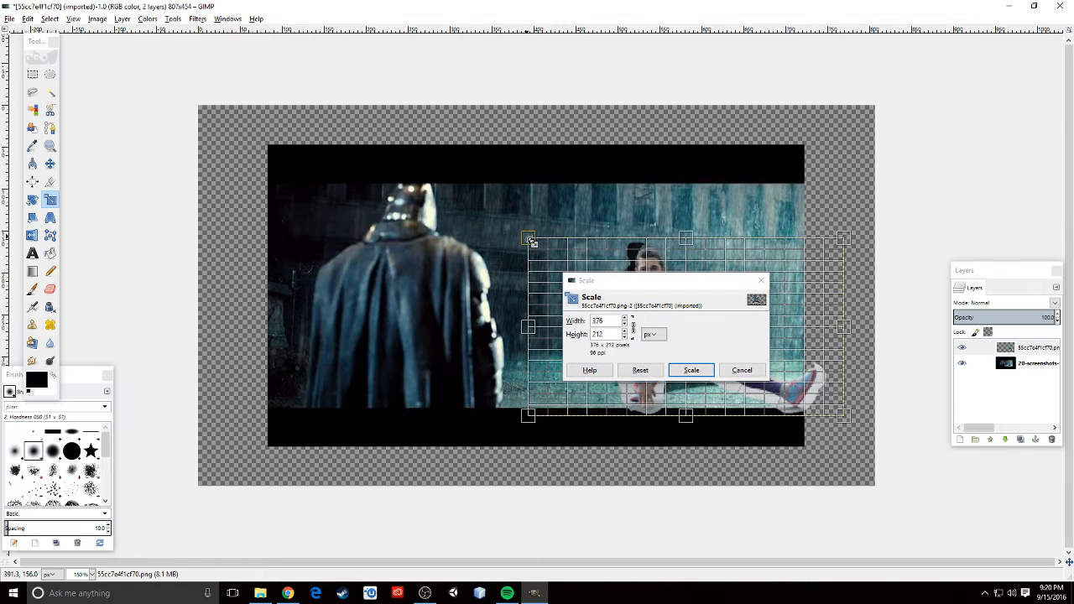
{"action": "left_click_drag", "start_coordinate": [530, 241], "coordinate": [626, 284]}
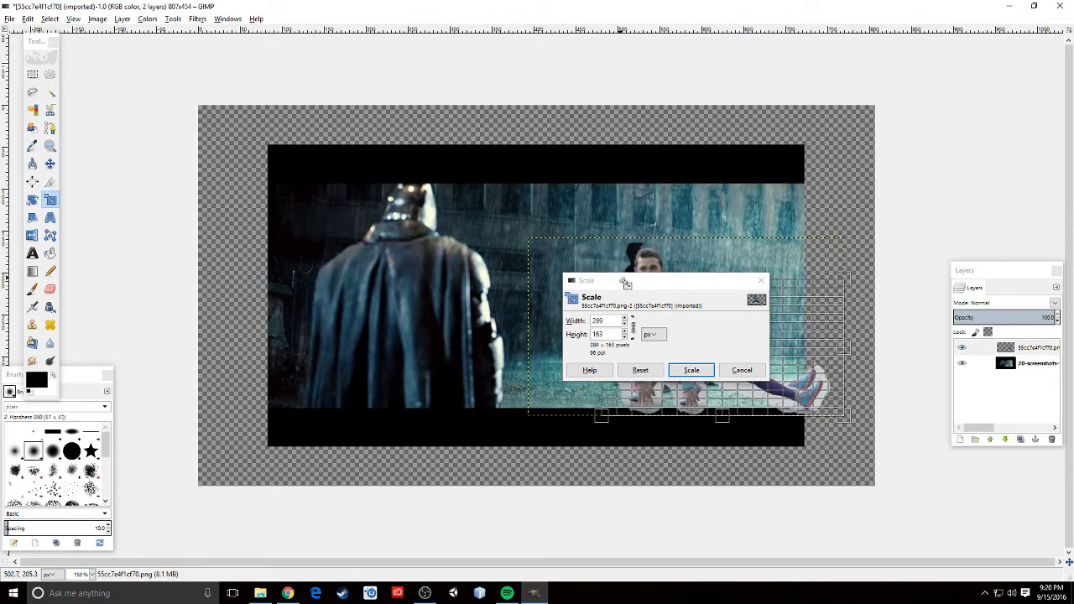
{"action": "left_click", "coordinate": [692, 371]}
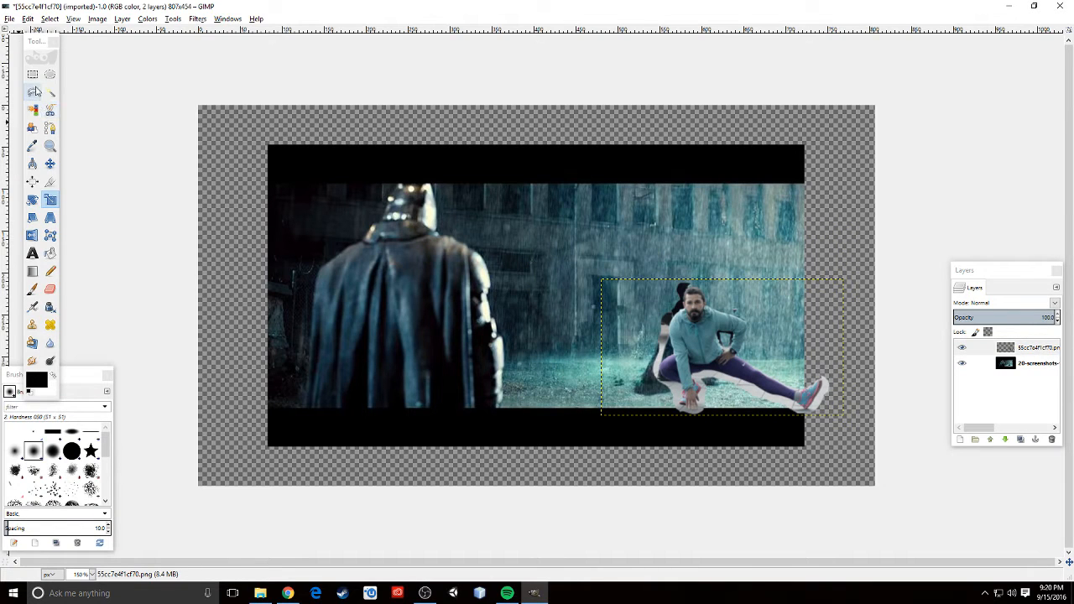
{"action": "left_click", "coordinate": [49, 164]}
{"action": "mouse_move", "coordinate": [670, 324]}
{"action": "left_mouse_down"}
{"action": "mouse_move", "coordinate": [641, 331]}
{"action": "mouse_move", "coordinate": [665, 333]}
{"action": "mouse_move", "coordinate": [656, 330]}
{"action": "left_mouse_up"}
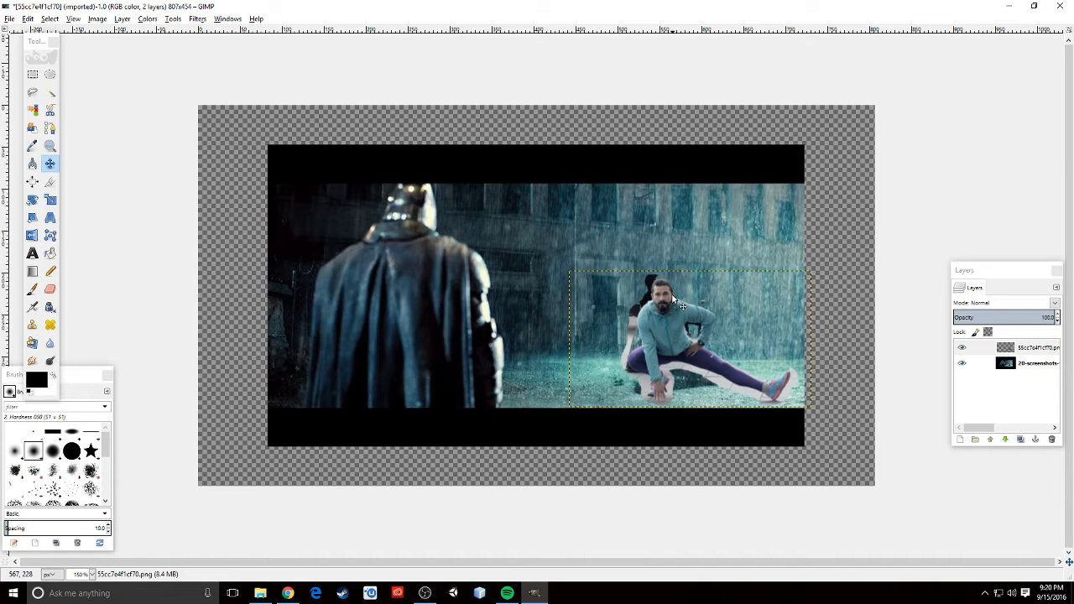
Apply Color Balance to the midtones of the man's layer with cyan-red -20, magenta-green 1 and yellow-blue 5.
{"action": "left_click", "coordinate": [686, 349]}
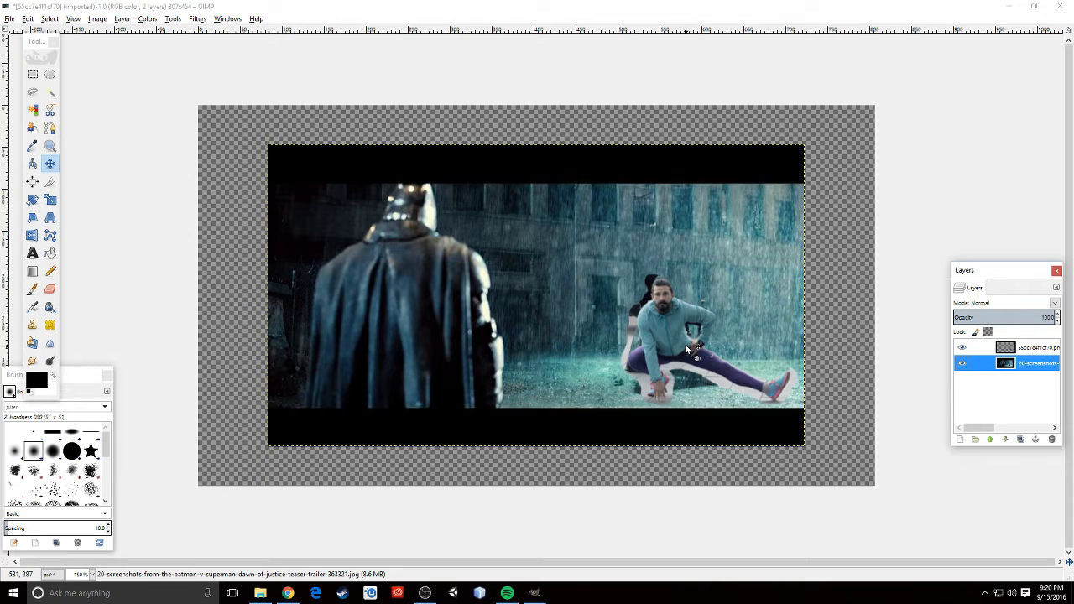
{"action": "left_click", "coordinate": [686, 349]}
{"action": "left_click", "coordinate": [198, 19]}
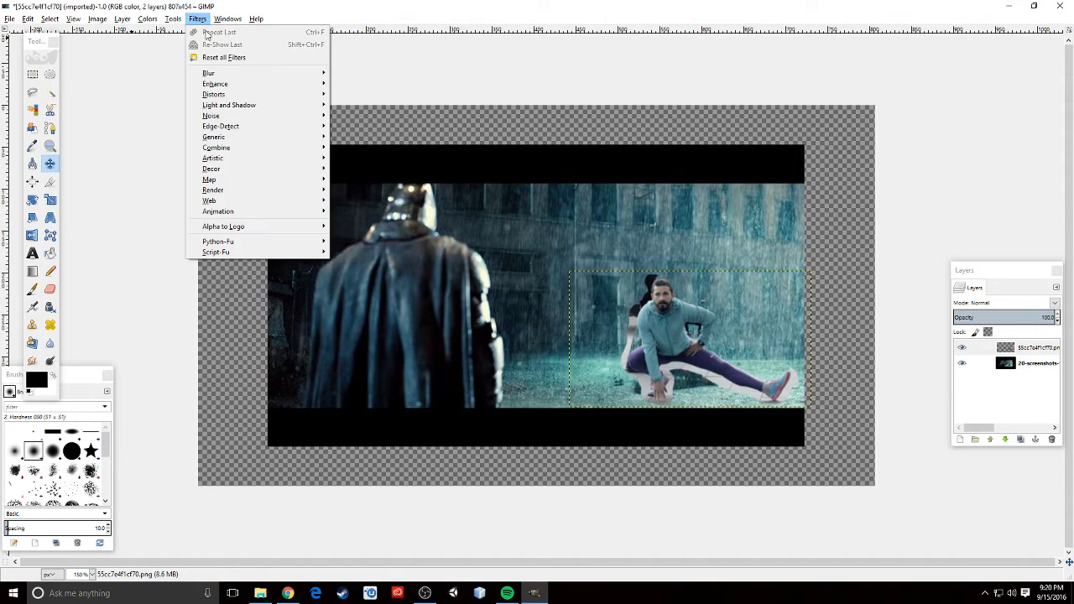
{"action": "mouse_move", "coordinate": [175, 21]}
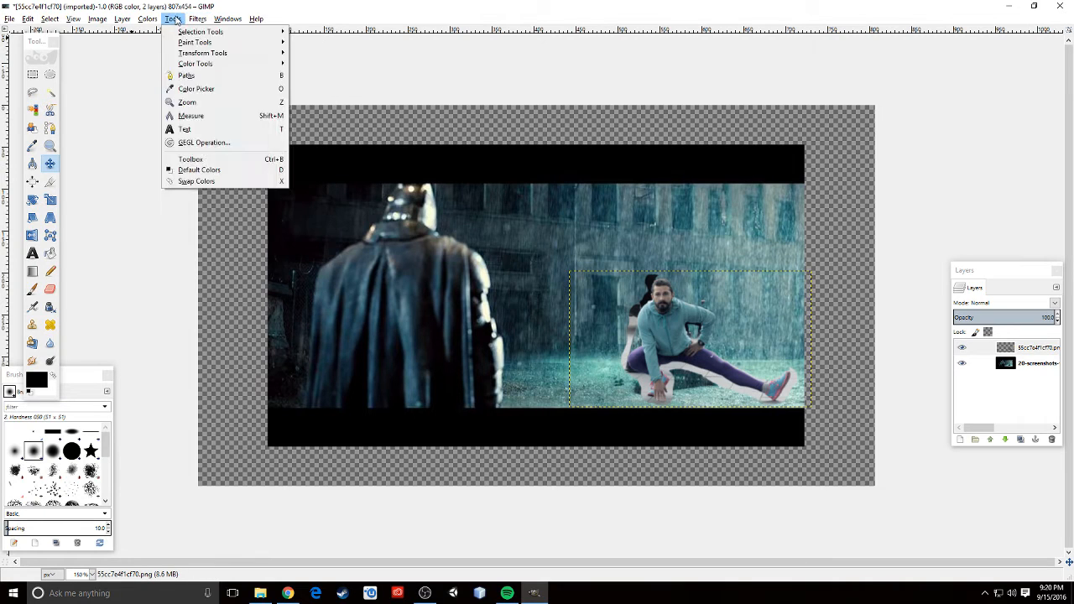
{"action": "left_click", "coordinate": [168, 34]}
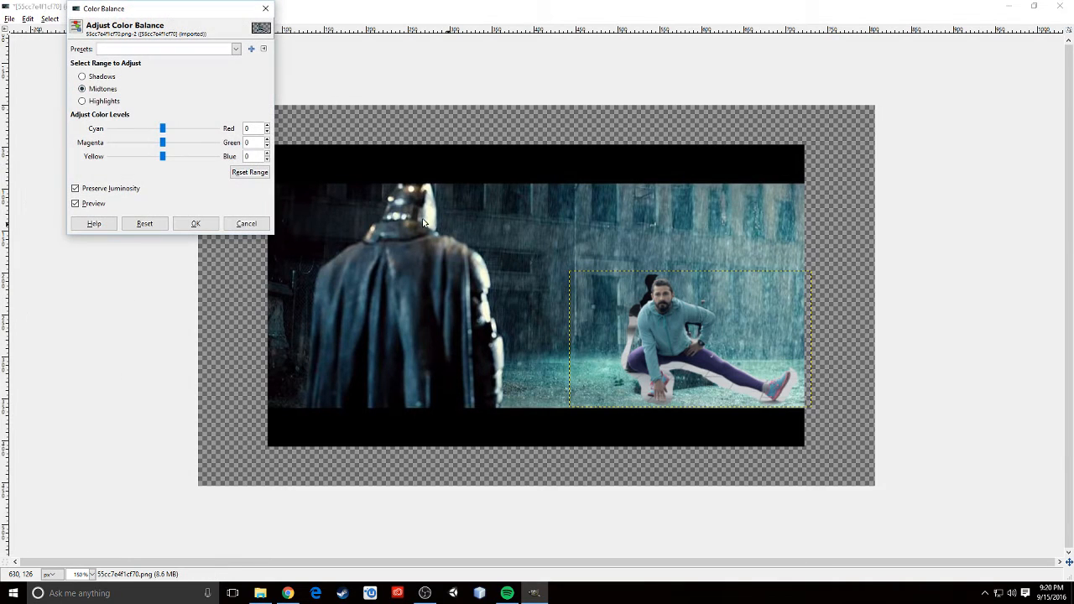
{"action": "mouse_move", "coordinate": [163, 129]}
{"action": "left_mouse_down"}
{"action": "mouse_move", "coordinate": [177, 134]}
{"action": "mouse_move", "coordinate": [160, 133]}
{"action": "mouse_move", "coordinate": [163, 144]}
{"action": "left_mouse_up"}
{"action": "left_click", "coordinate": [164, 160]}
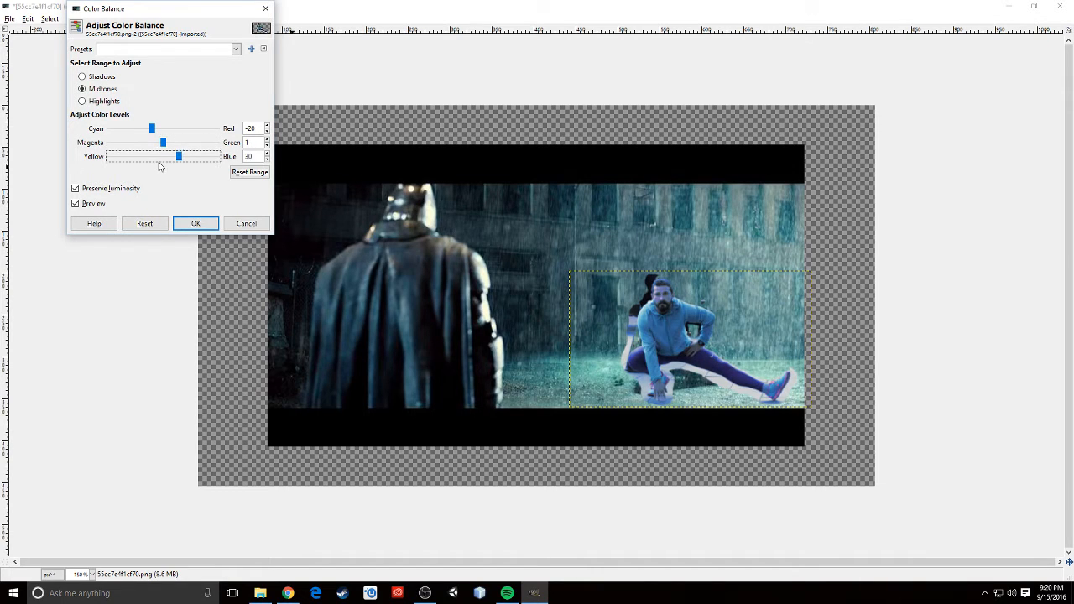
{"action": "left_click_drag", "start_coordinate": [218, 162], "coordinate": [165, 166]}
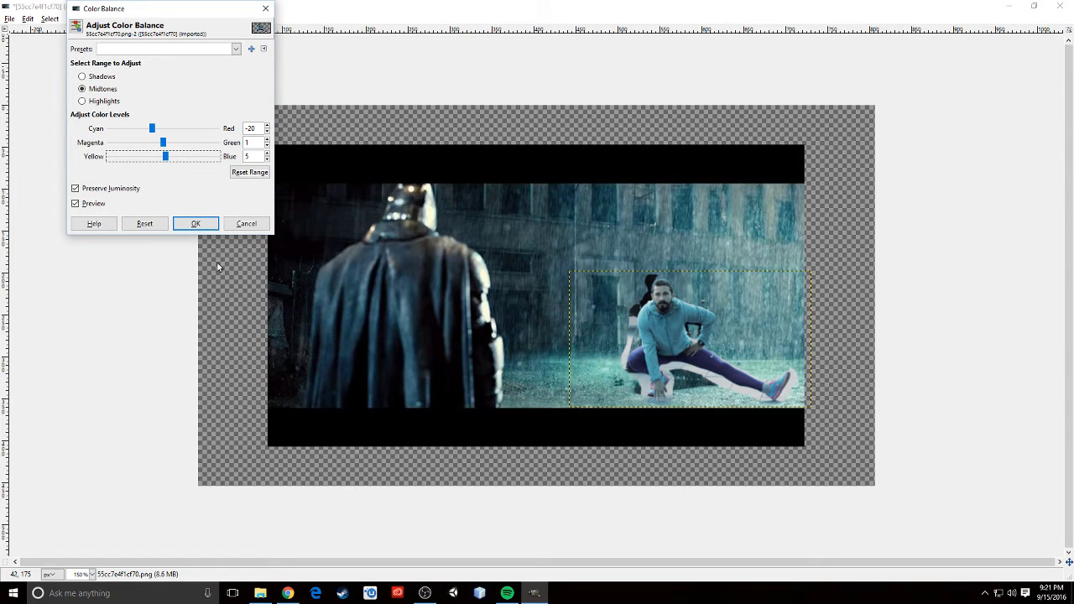
{"action": "left_click", "coordinate": [195, 224]}
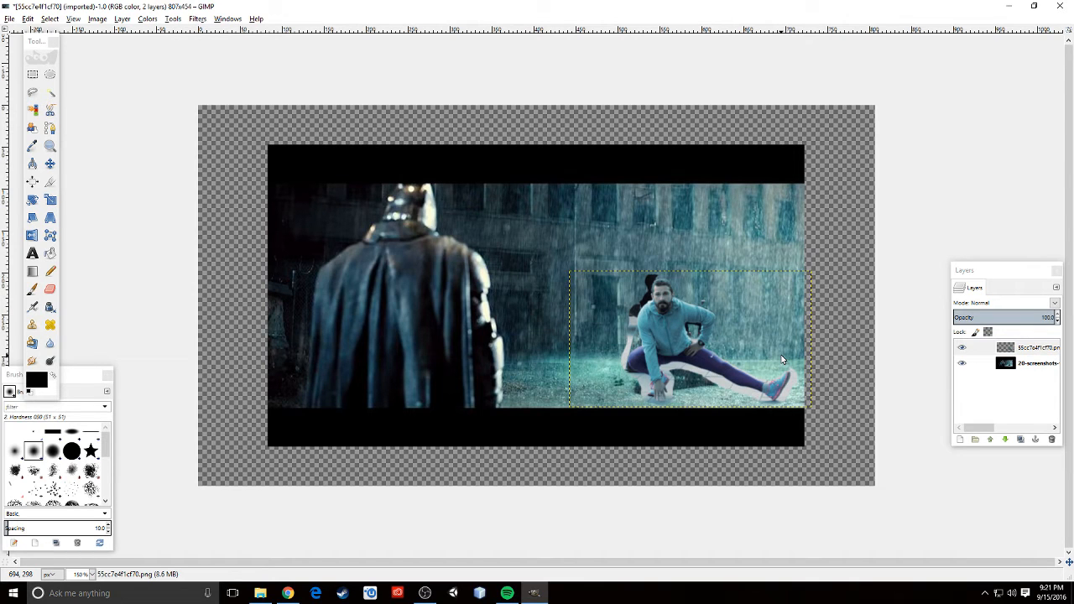
{"action": "left_click", "coordinate": [896, 343]}
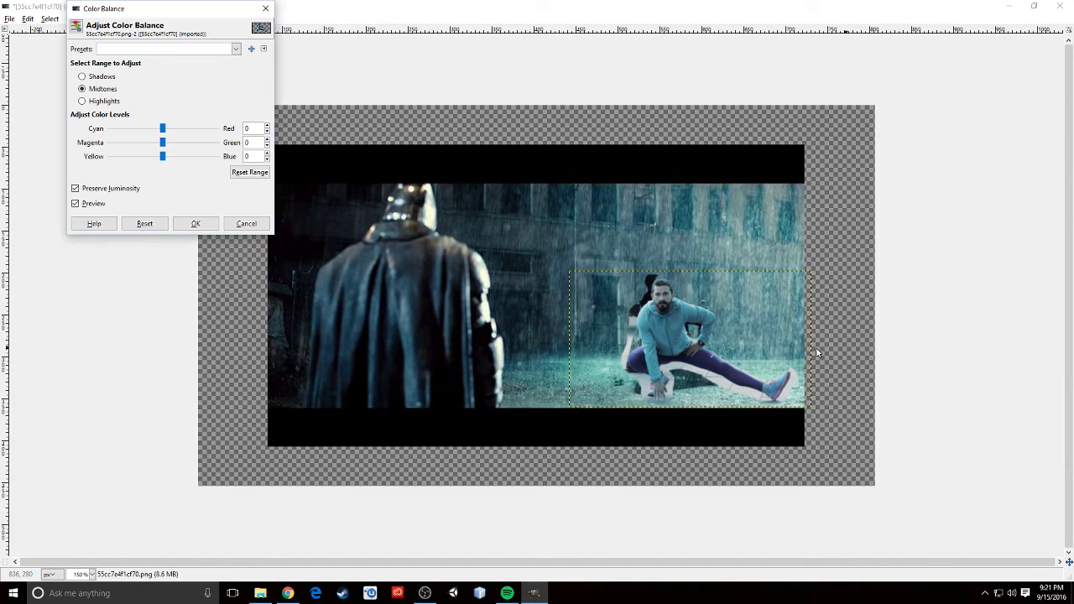
{"action": "left_click", "coordinate": [265, 9]}
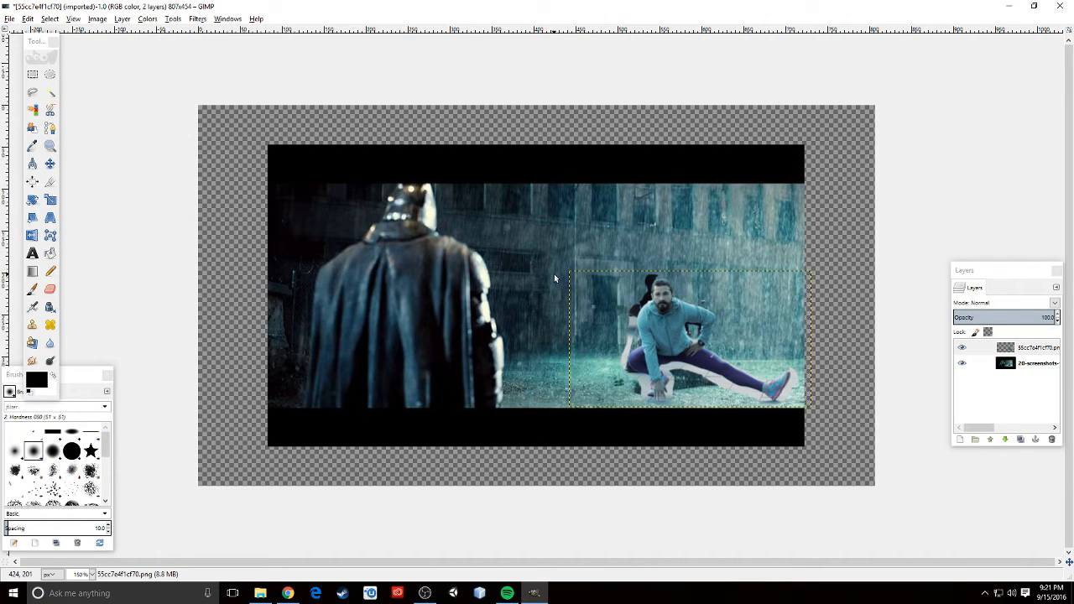
{"action": "left_click", "coordinate": [9, 19]}
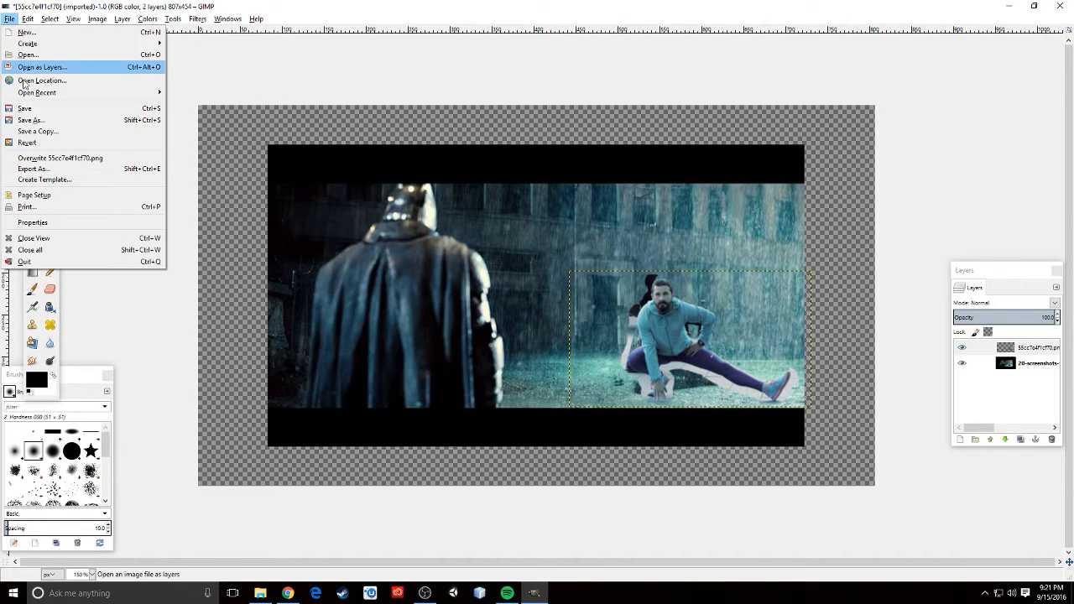
{"action": "left_click", "coordinate": [81, 172]}
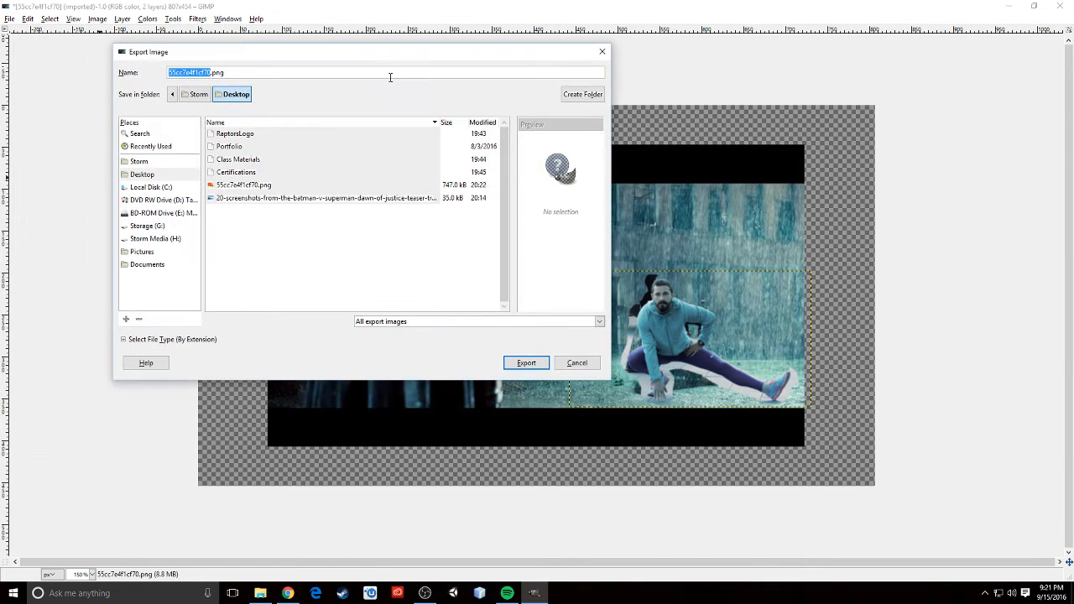
{"action": "left_click_drag", "start_coordinate": [382, 55], "coordinate": [446, 76]}
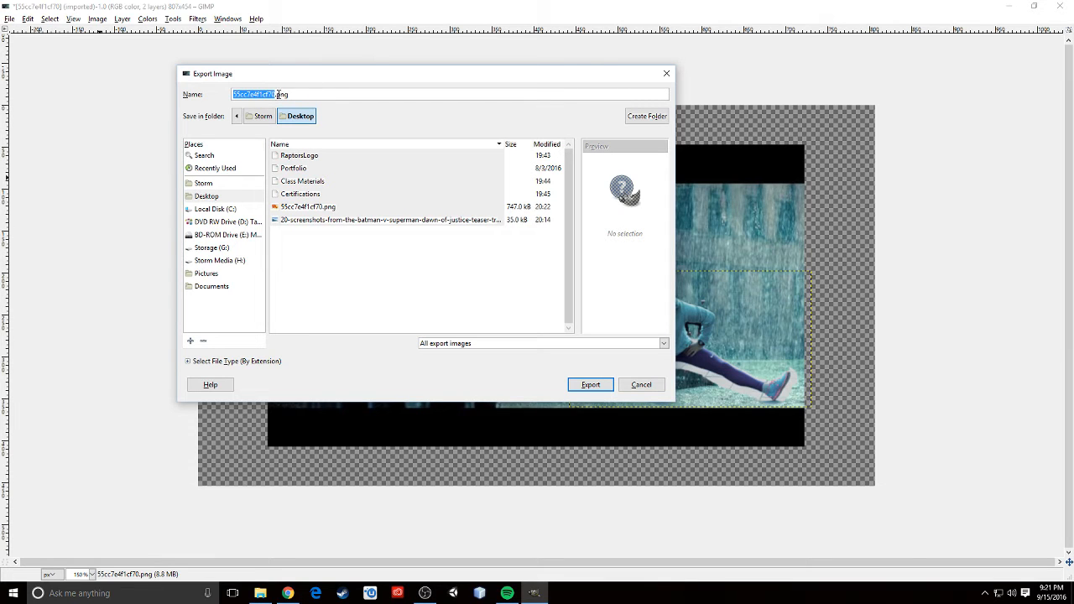
{"action": "left_click", "coordinate": [666, 73]}
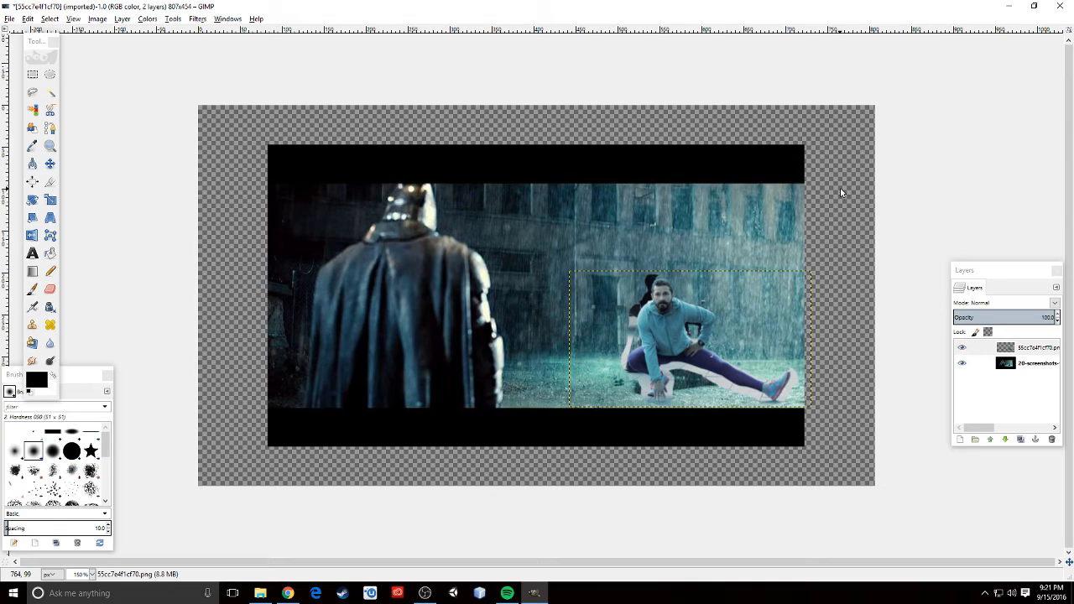
{"action": "key", "text": "ctrl+b"}
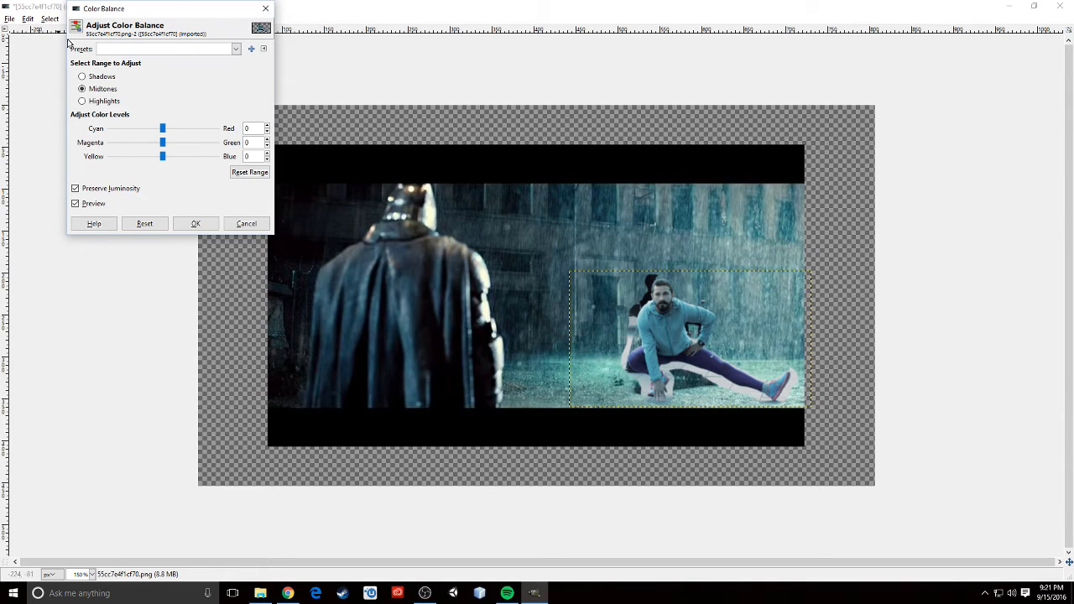
{"action": "left_click", "coordinate": [265, 9]}
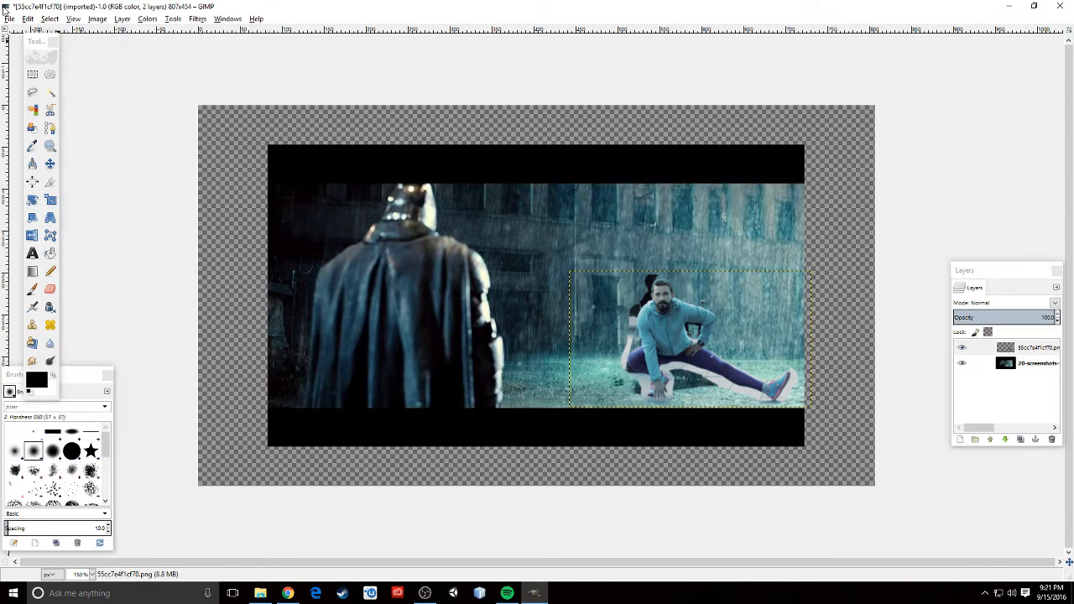
{"action": "left_click", "coordinate": [49, 19]}
{"action": "mouse_move", "coordinate": [97, 19]}
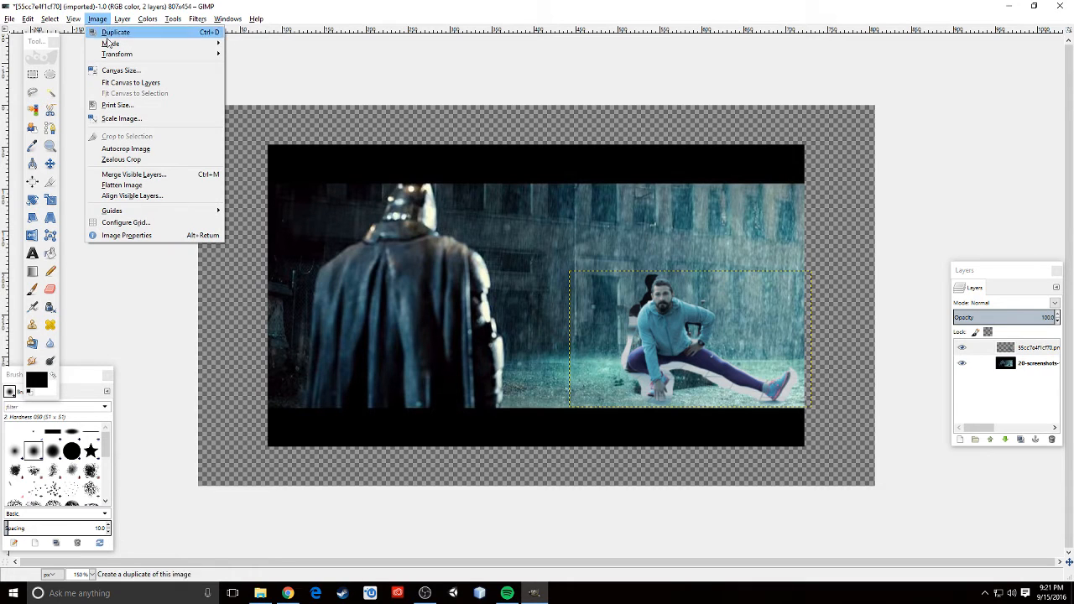
{"action": "left_click", "coordinate": [118, 70]}
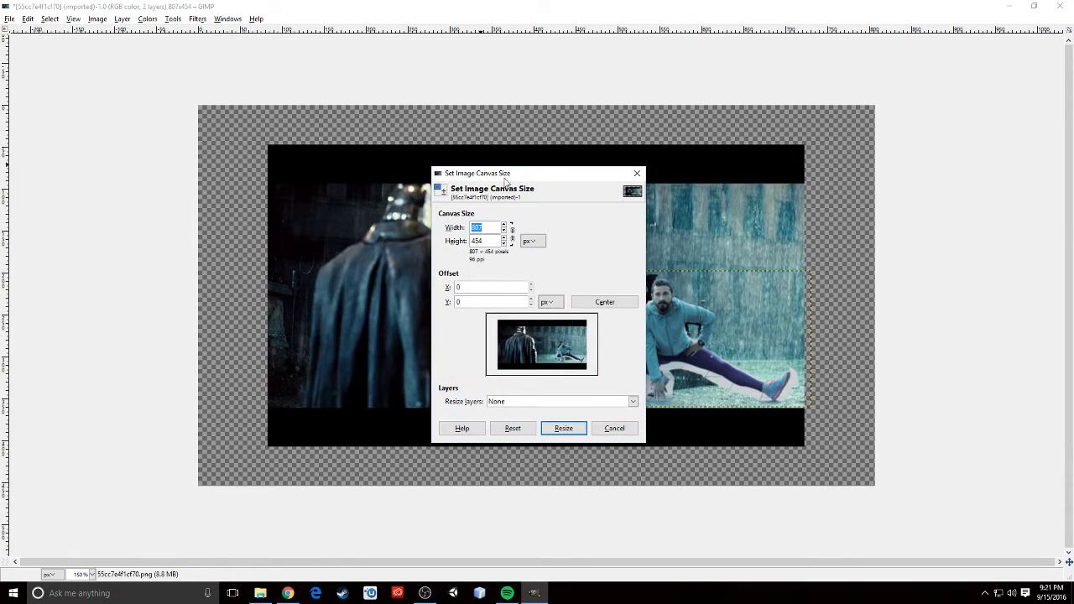
{"action": "left_click_drag", "start_coordinate": [505, 179], "coordinate": [375, 131]}
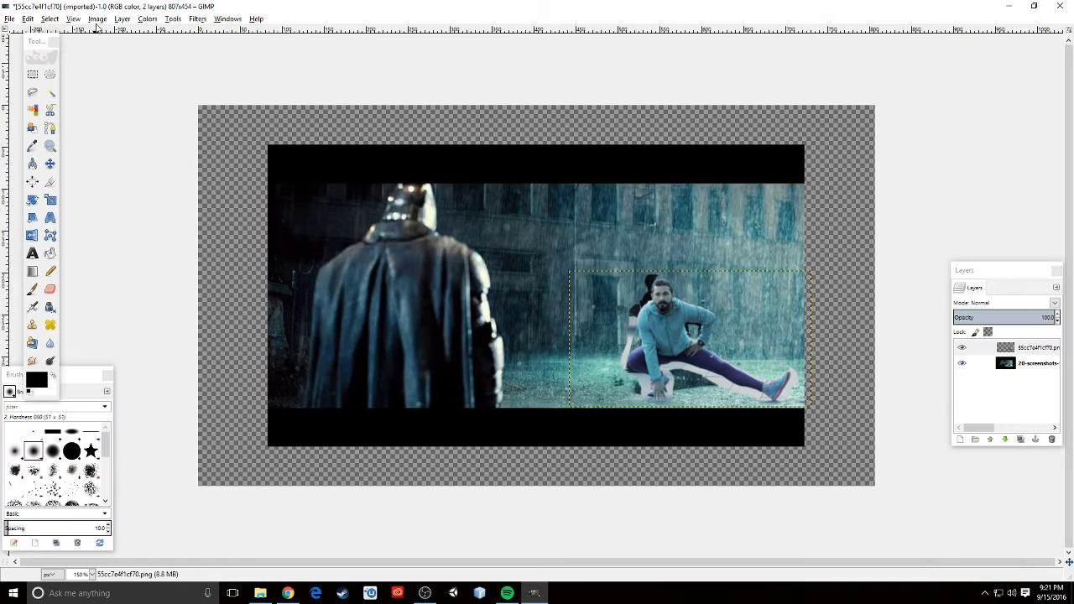
Fit the image canvas to its layers to remove the surplus transparent border around the film screenshot.
{"action": "left_click", "coordinate": [98, 19]}
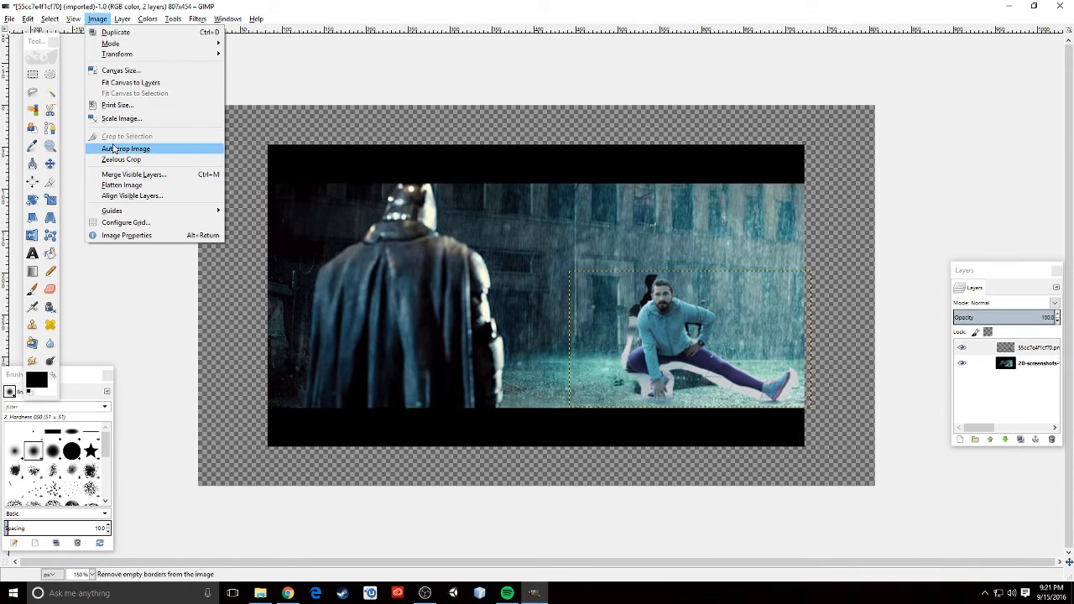
{"action": "left_click", "coordinate": [139, 83]}
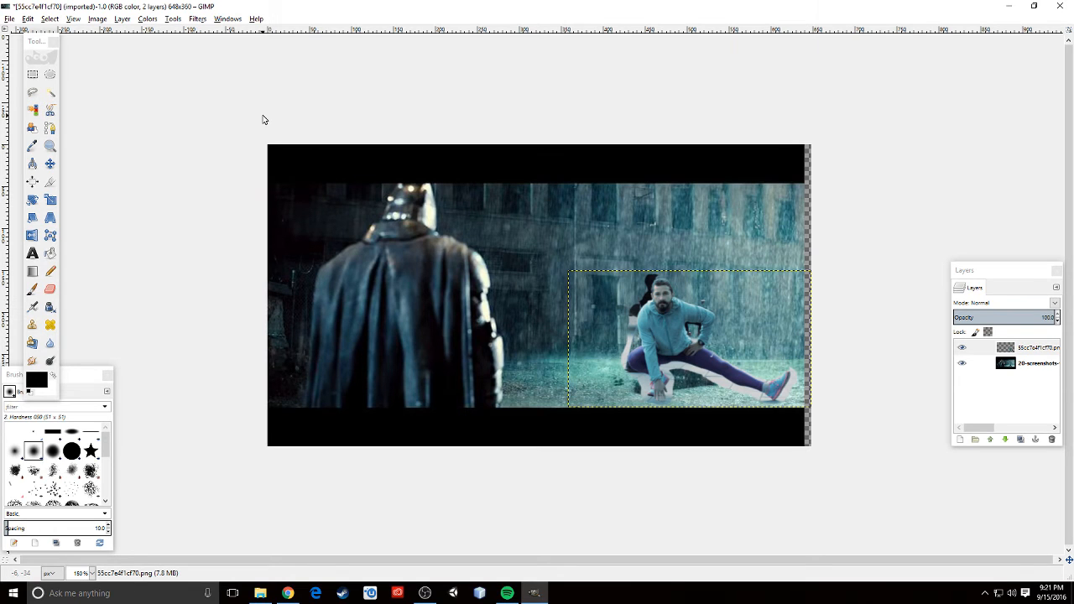
{"action": "left_click", "coordinate": [97, 18]}
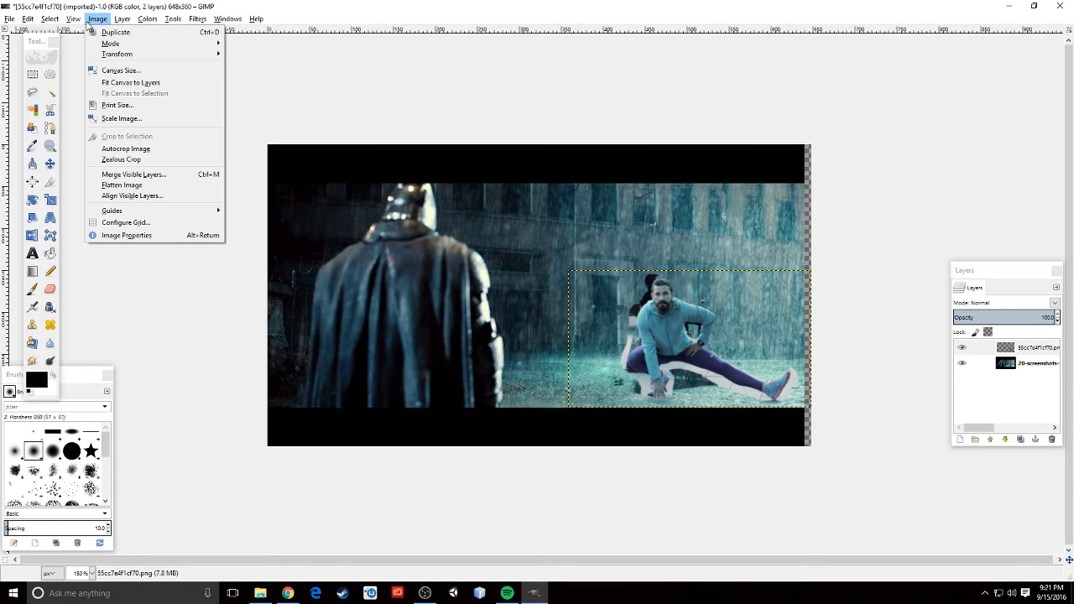
{"action": "left_click", "coordinate": [112, 71]}
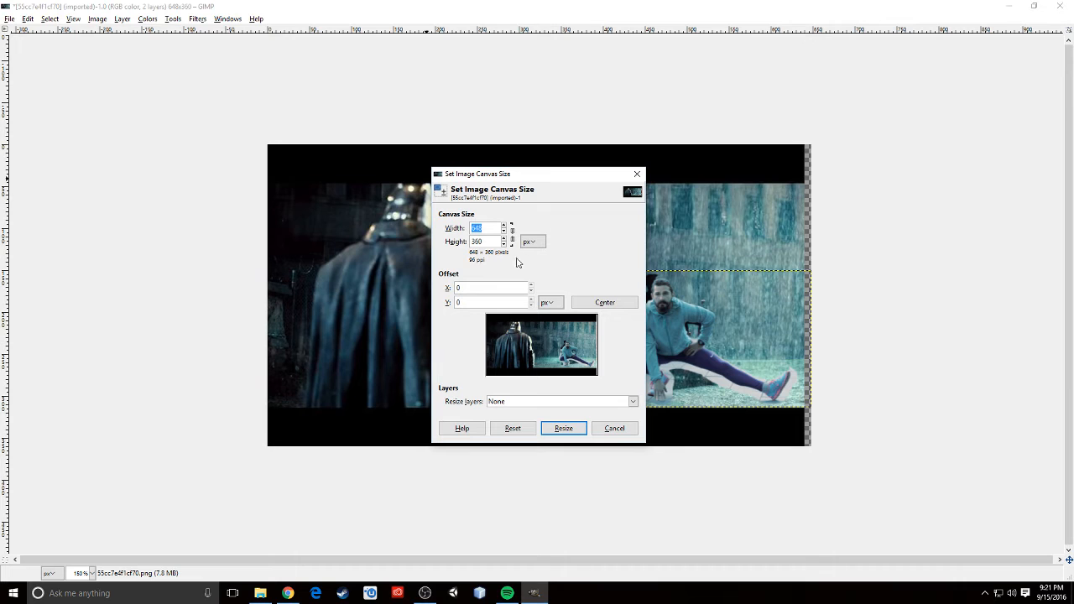
{"action": "left_click", "coordinate": [599, 304]}
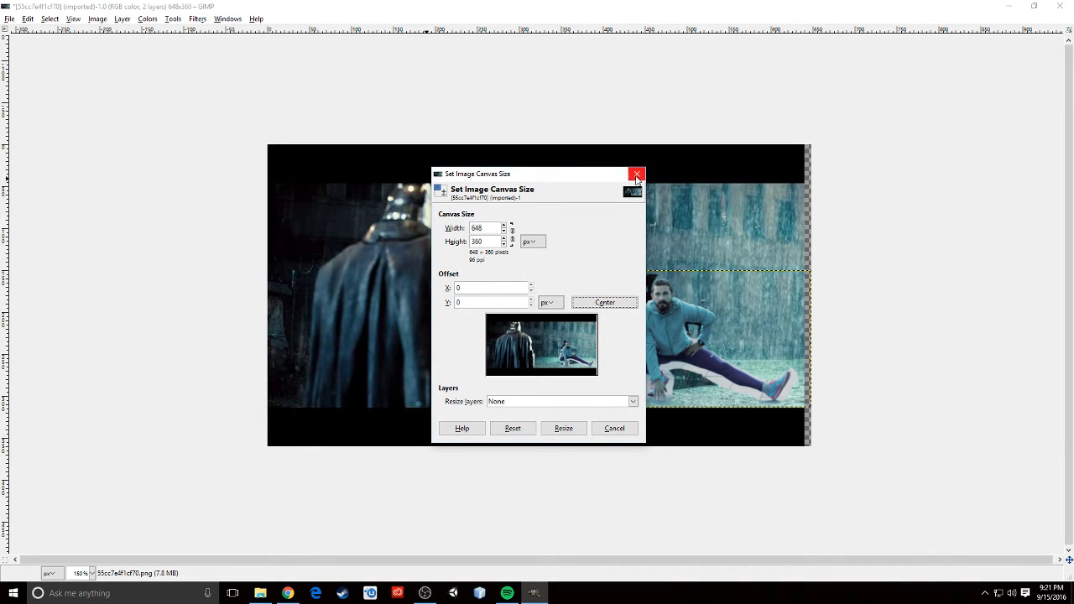
{"action": "left_click", "coordinate": [637, 174]}
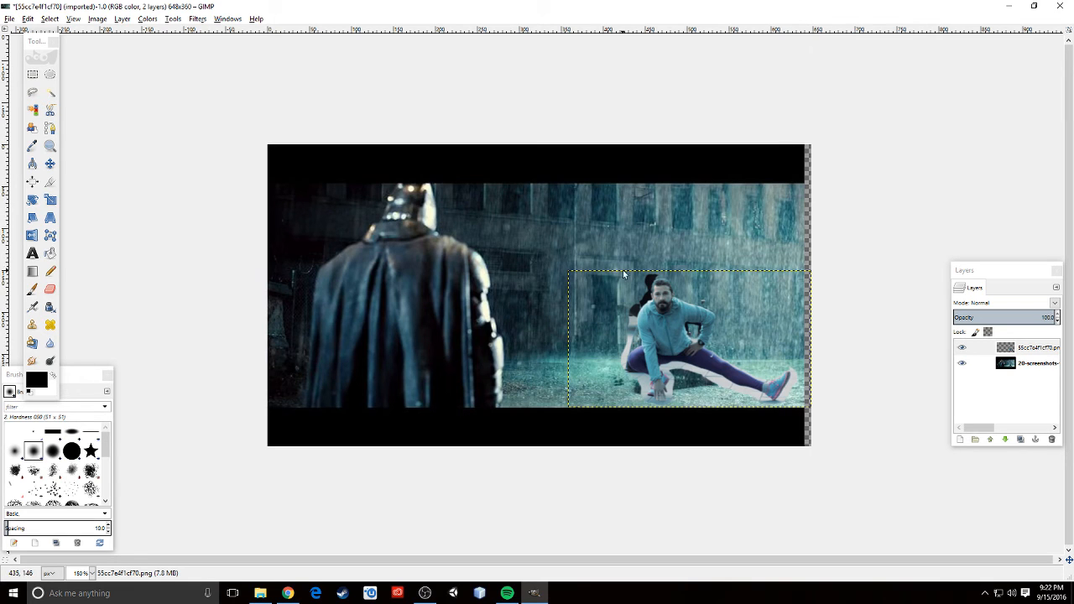
Export the image to the Desktop as composite.png with the default PNG options.
{"action": "left_click", "coordinate": [10, 20]}
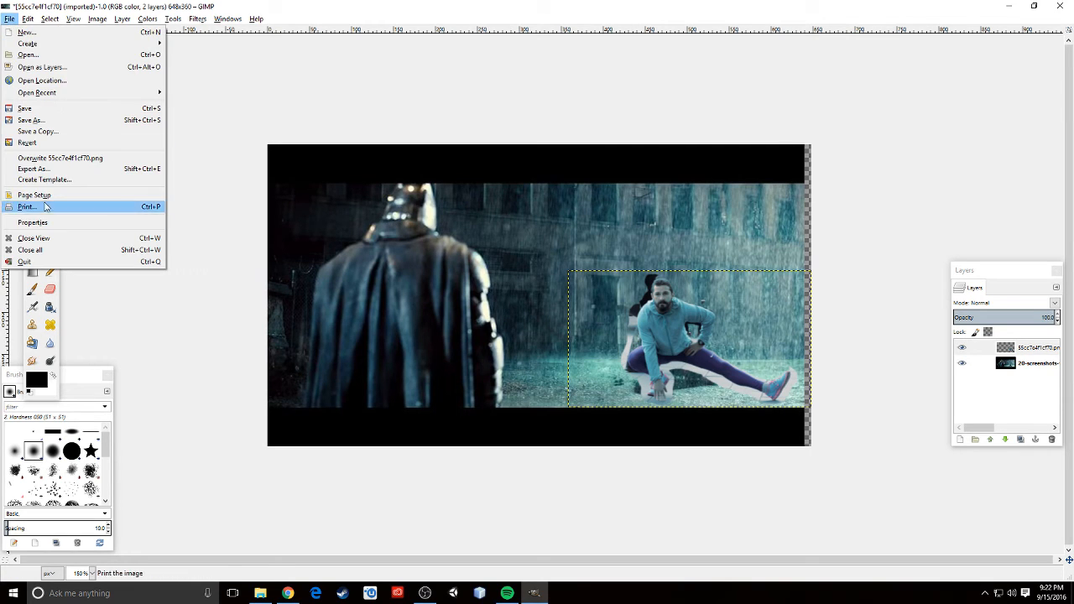
{"action": "left_click", "coordinate": [38, 169]}
{"action": "left_click_drag", "start_coordinate": [430, 74], "coordinate": [564, 122]}
{"action": "left_click", "coordinate": [347, 245]}
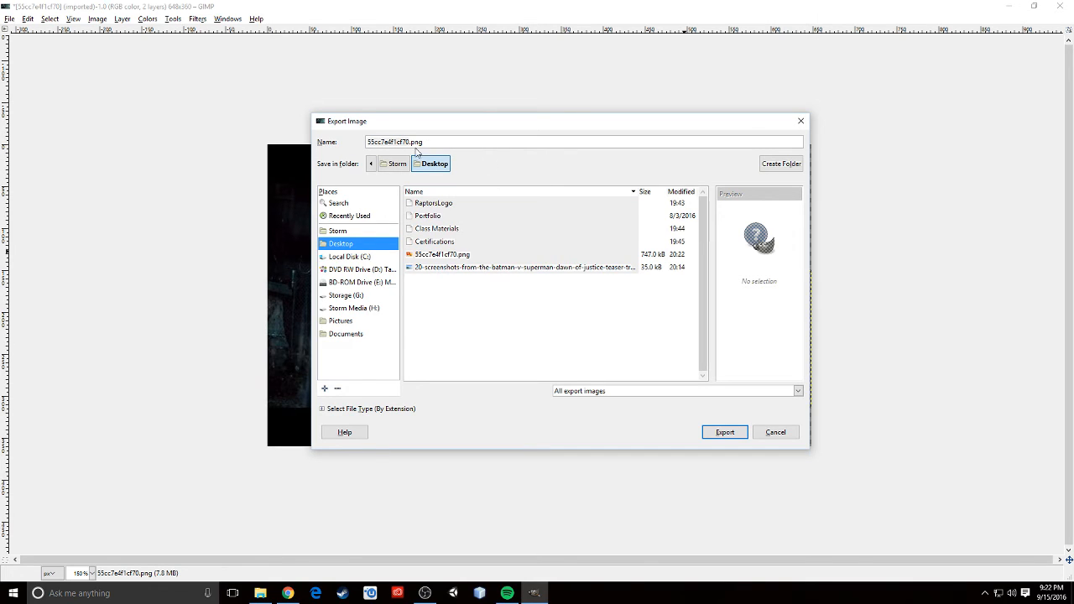
{"action": "left_click", "coordinate": [725, 433]}
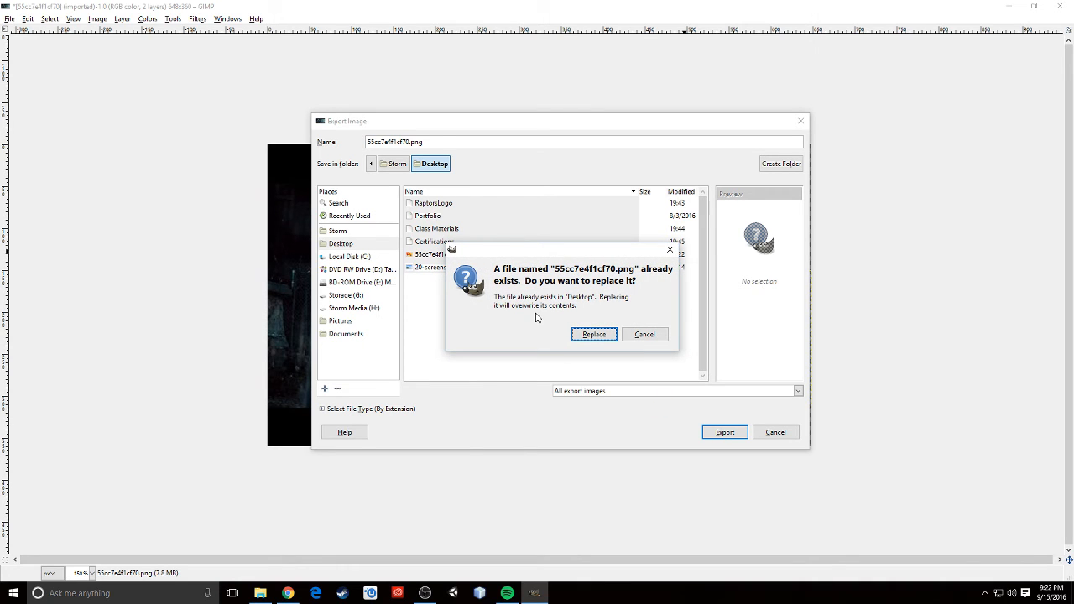
{"action": "left_click", "coordinate": [646, 334]}
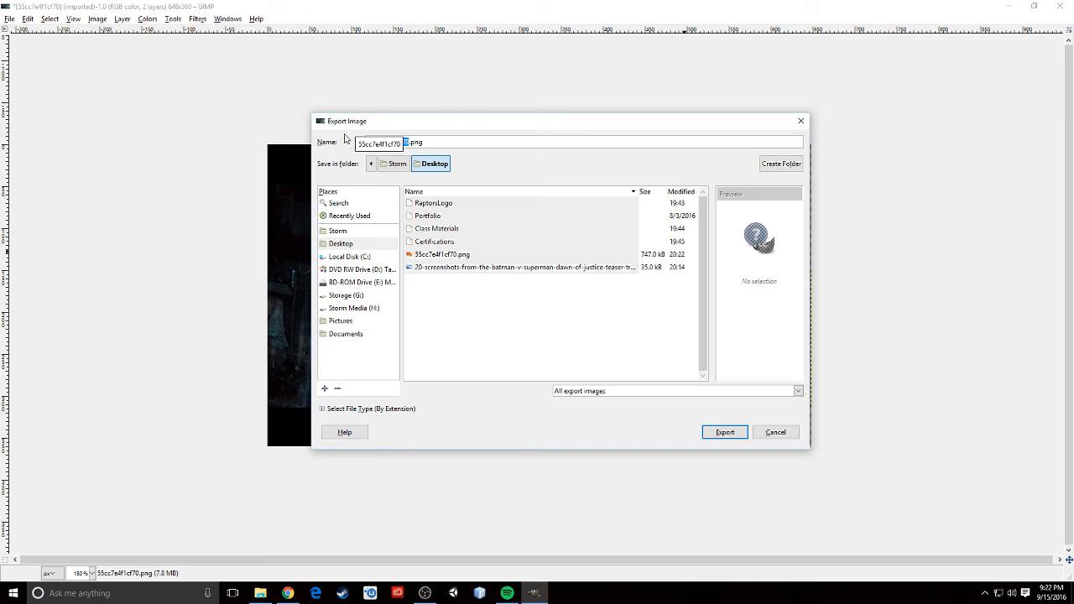
{"action": "type", "text": "composite"}
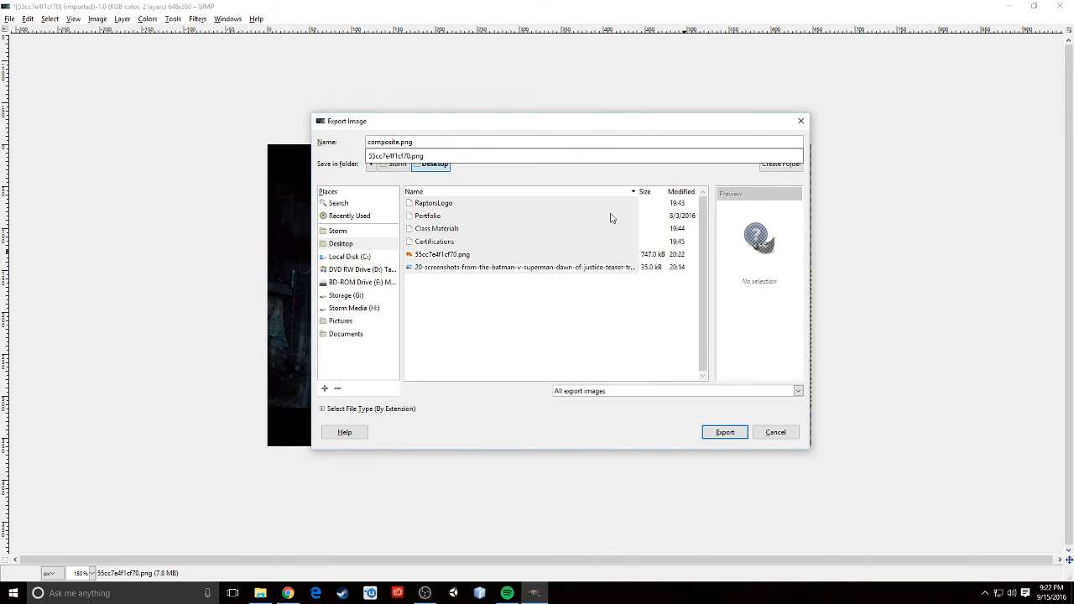
{"action": "left_click", "coordinate": [723, 433]}
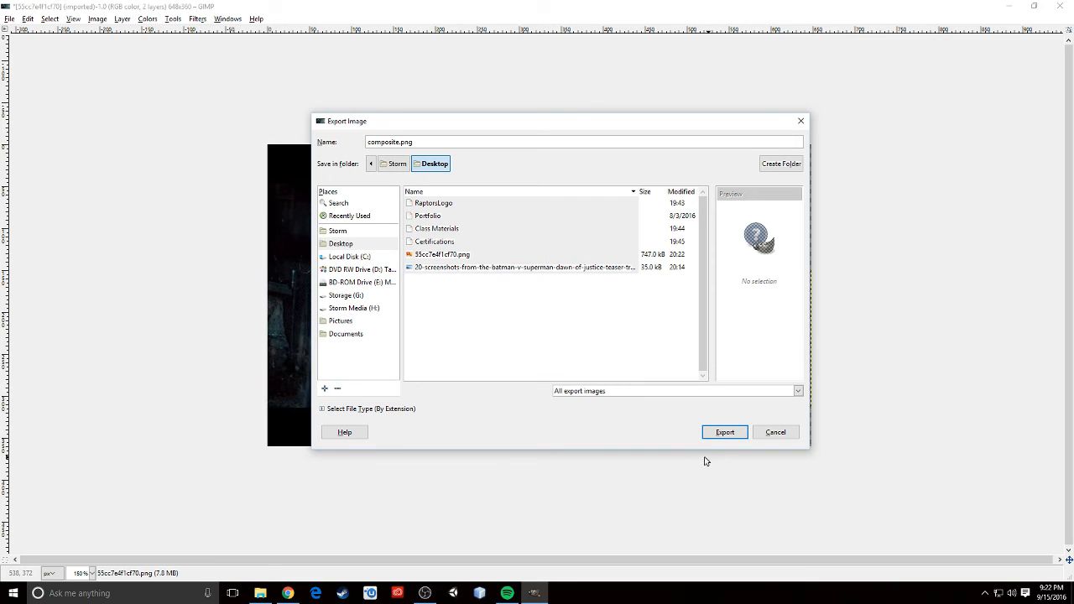
{"action": "left_click", "coordinate": [725, 433]}
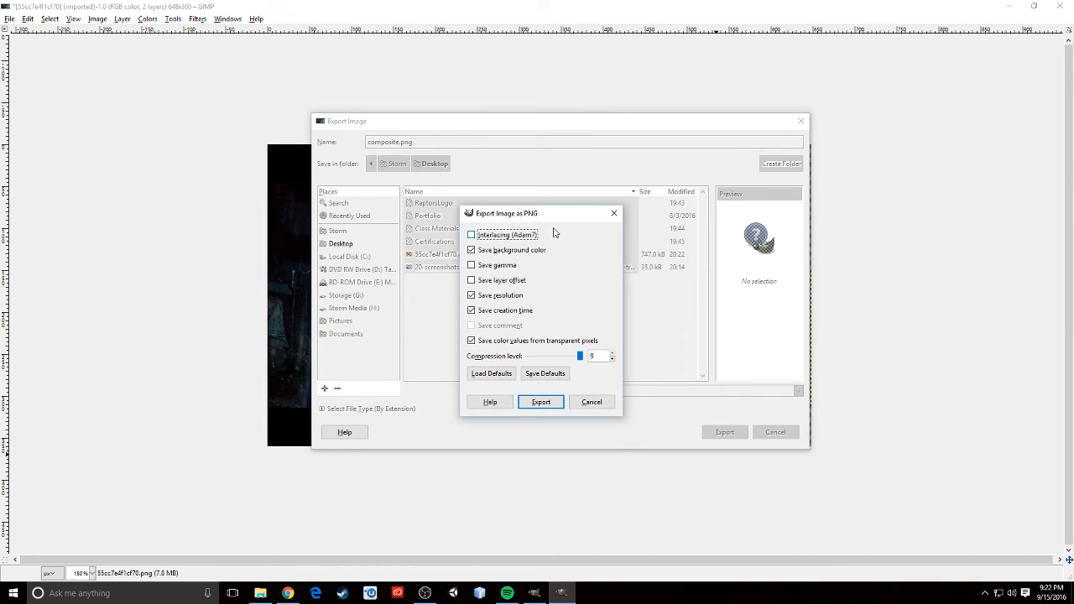
{"action": "left_click_drag", "start_coordinate": [541, 215], "coordinate": [557, 203]}
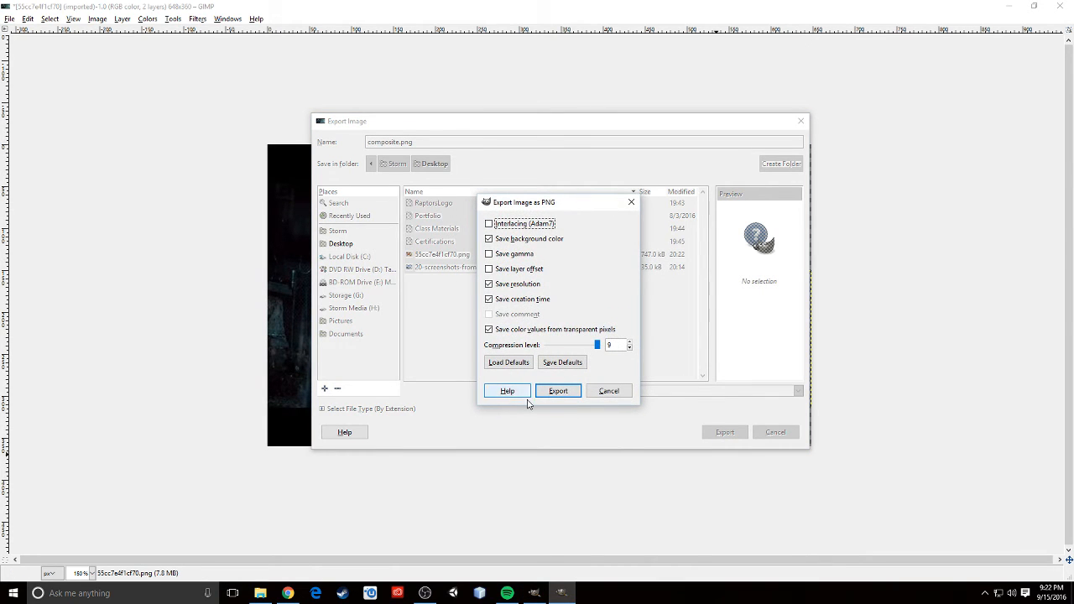
{"action": "left_click", "coordinate": [558, 391]}
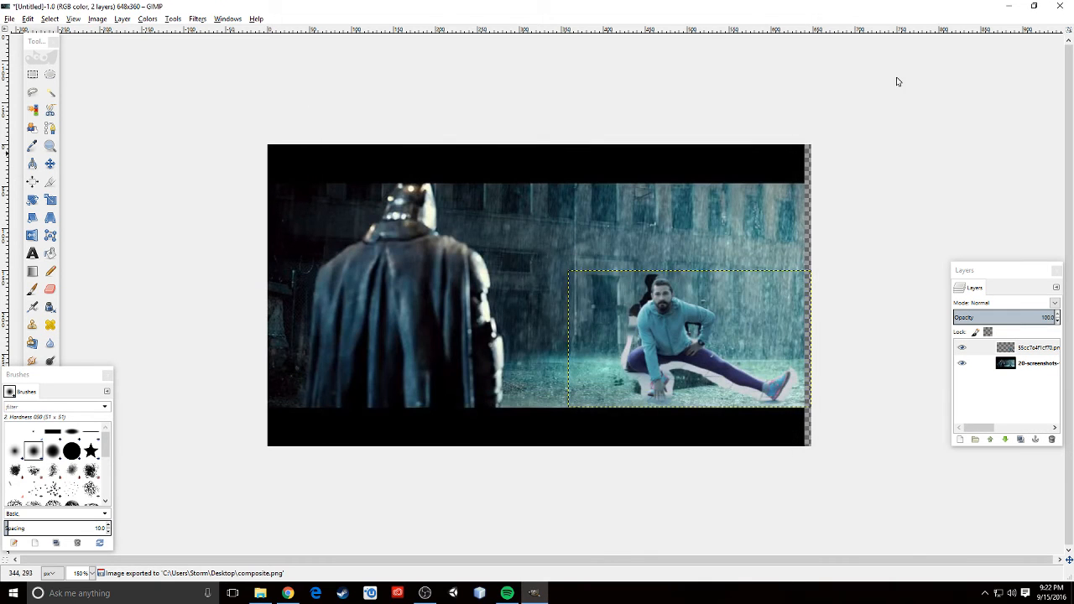
Minimize the editor, view the exported composite.png from the Desktop in Photos, and close the viewer.
{"action": "left_click", "coordinate": [1008, 7]}
{"action": "double_click", "coordinate": [21, 391]}
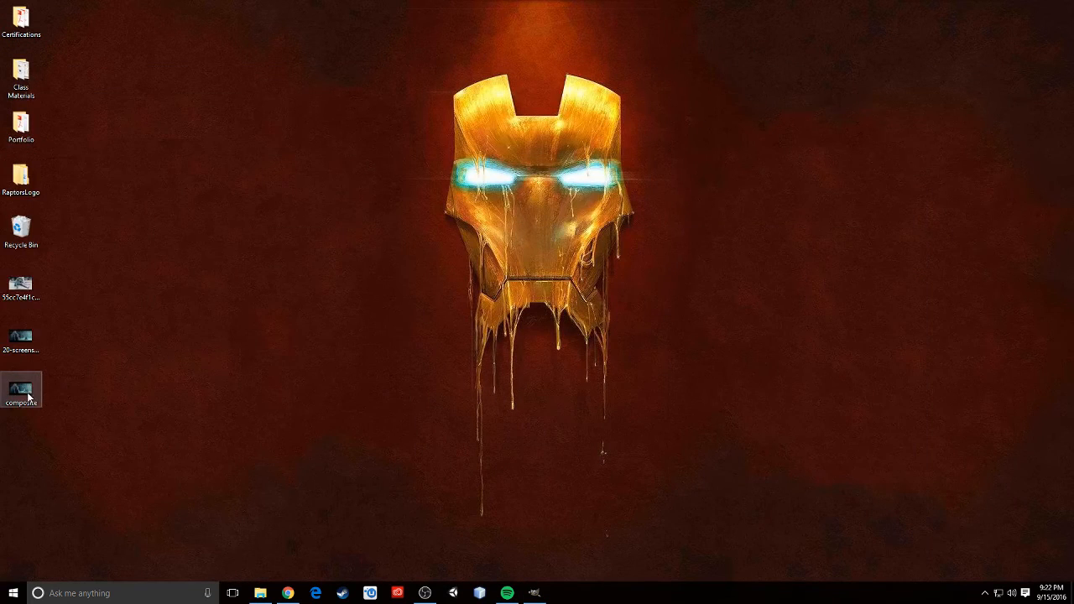
{"action": "left_click", "coordinate": [580, 136]}
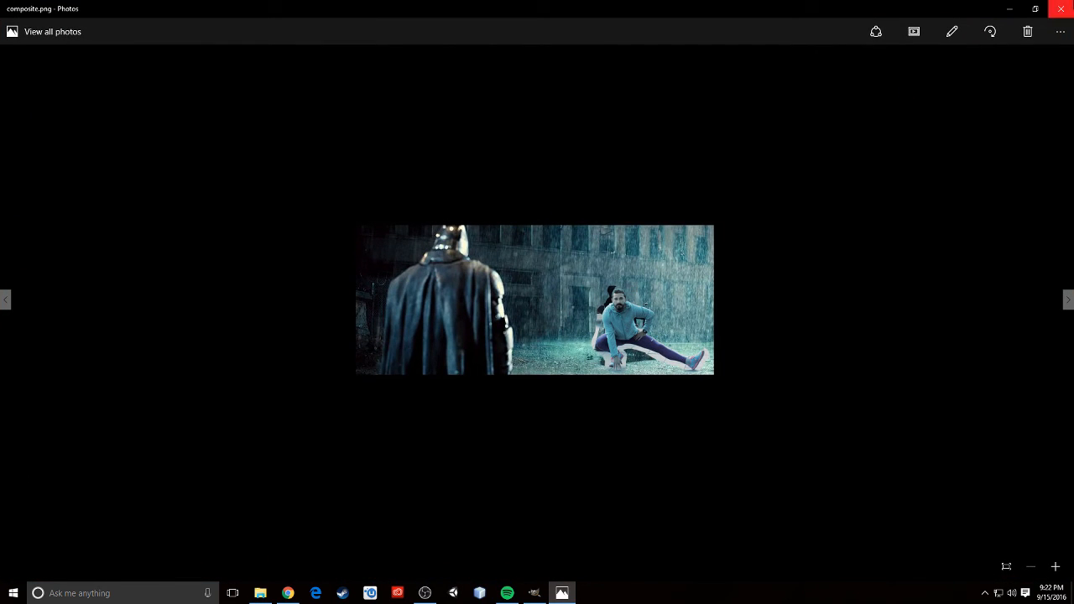
{"action": "left_click", "coordinate": [1060, 8]}
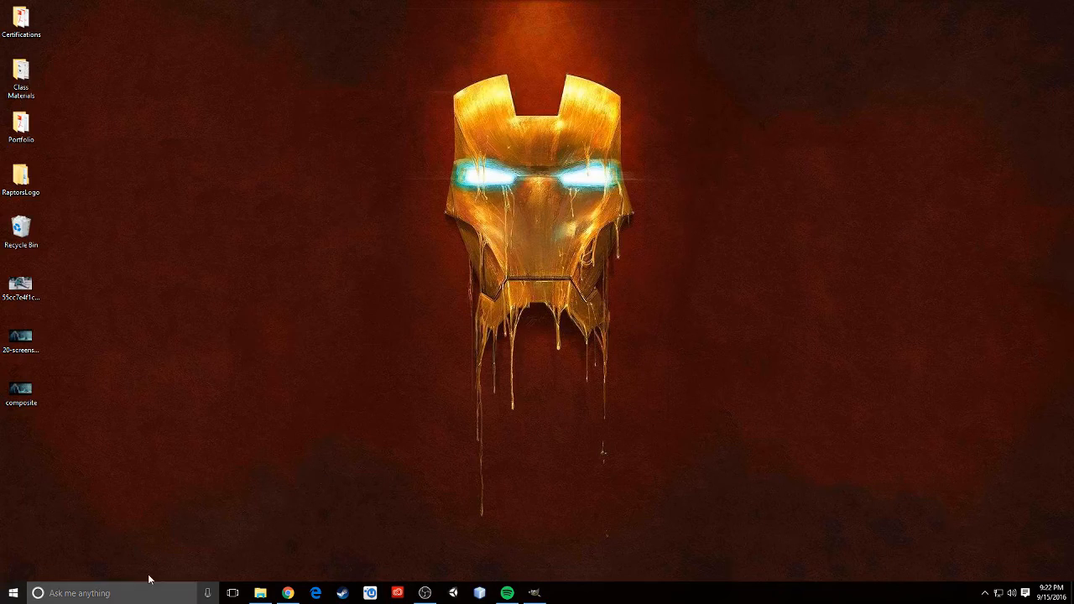